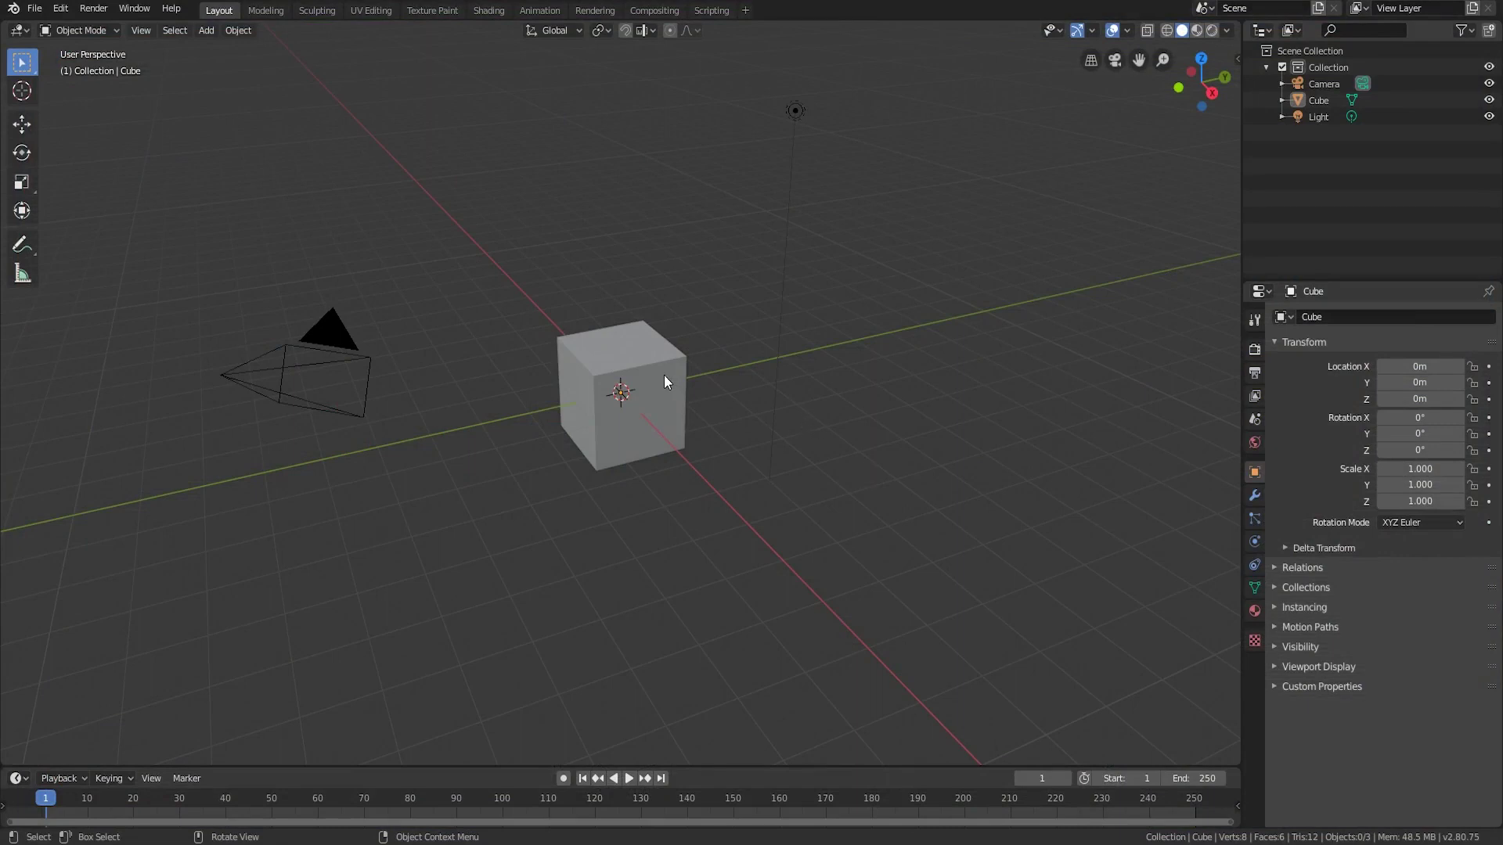
- Enter Edit Mode and add two centred vertical loop cuts across the cube
{"action": "key", "text": "Tab"}
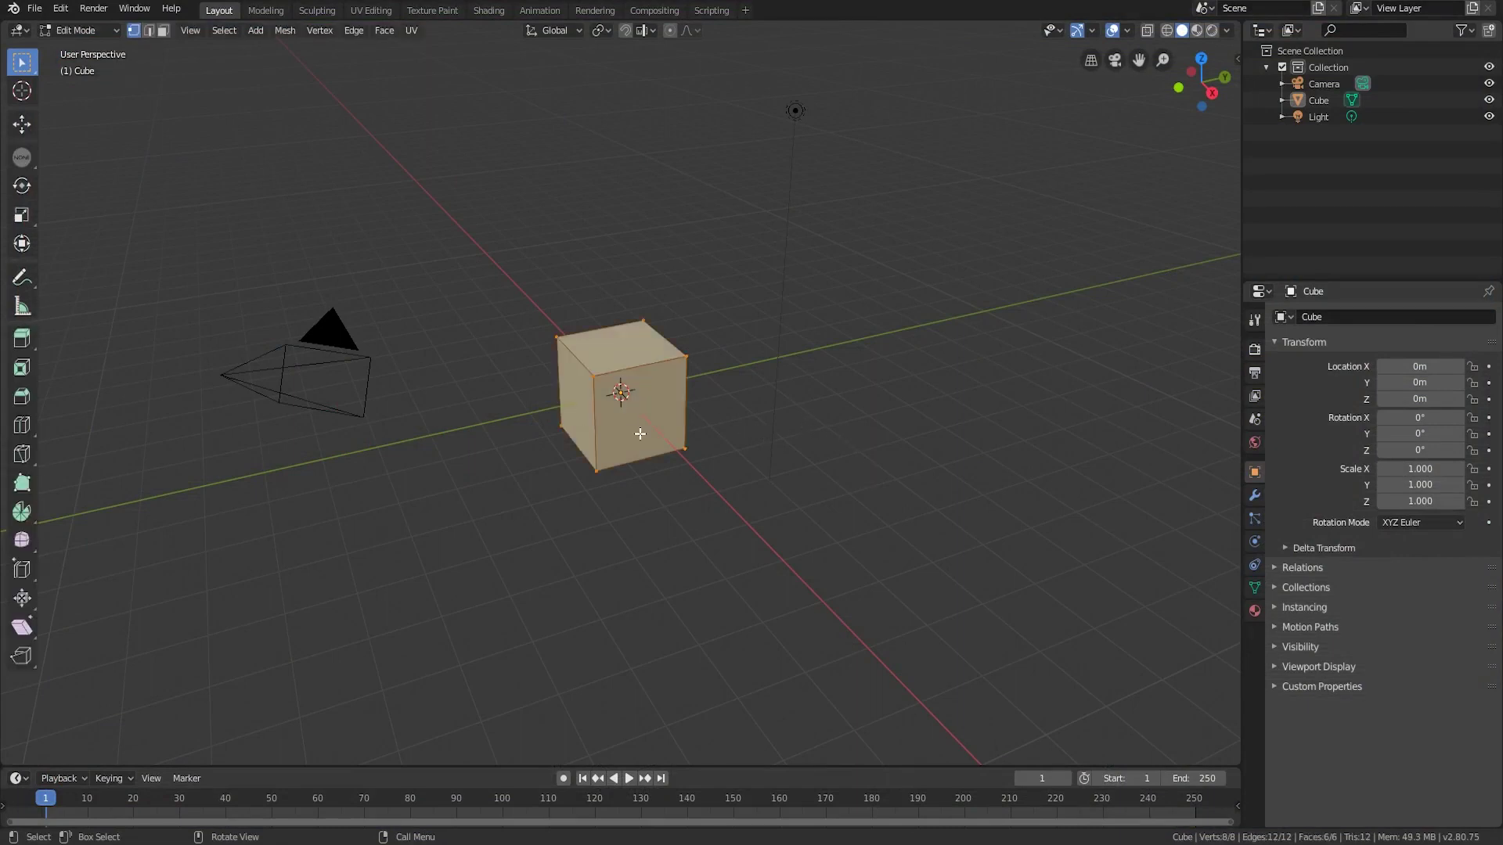
{"action": "key", "text": "ctrl+r"}
{"action": "left_click", "coordinate": [626, 367]}
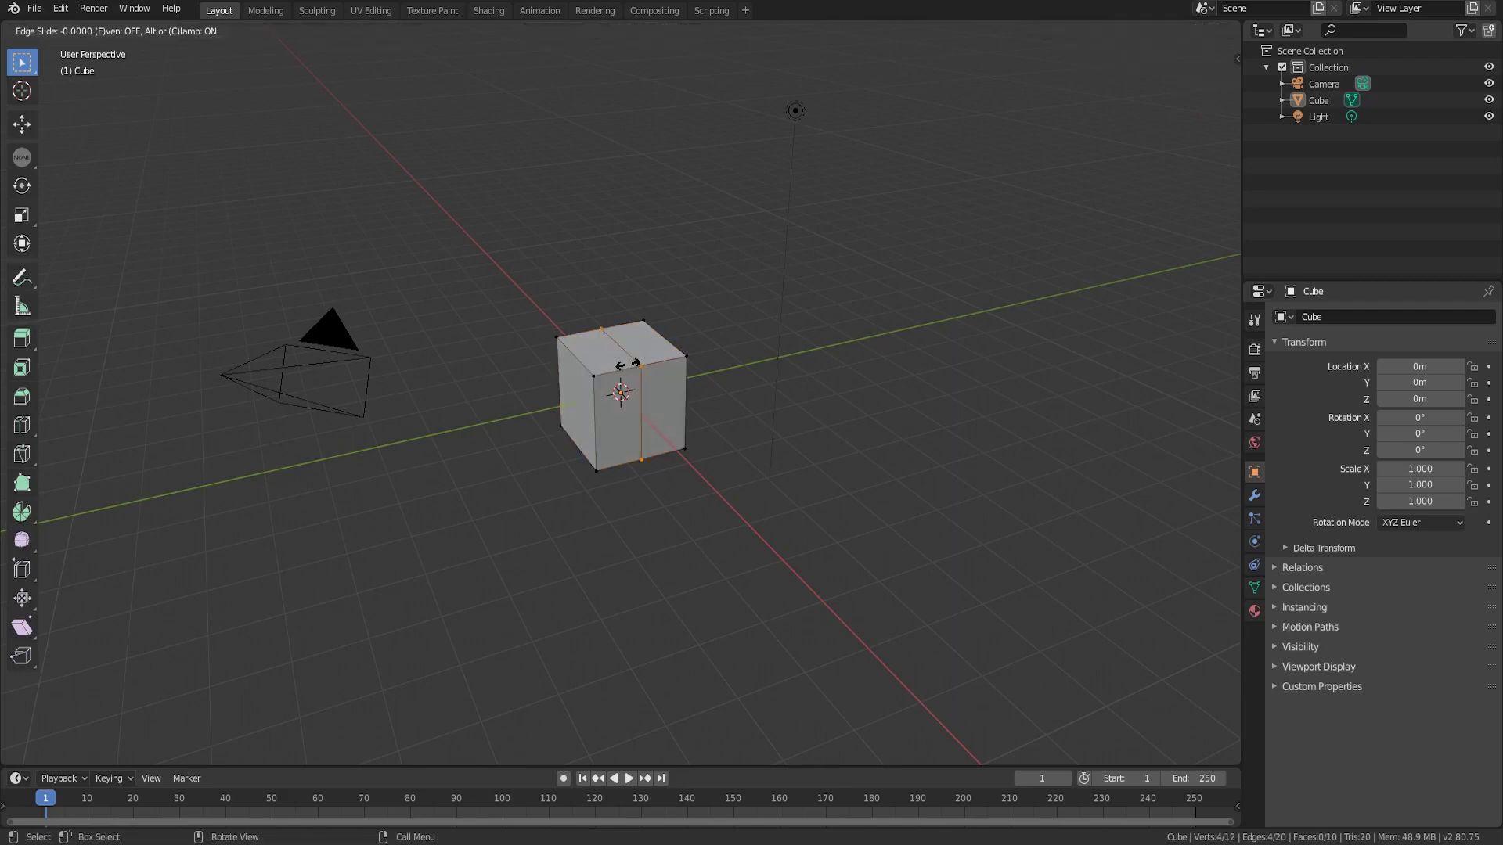
{"action": "left_click", "coordinate": [627, 365]}
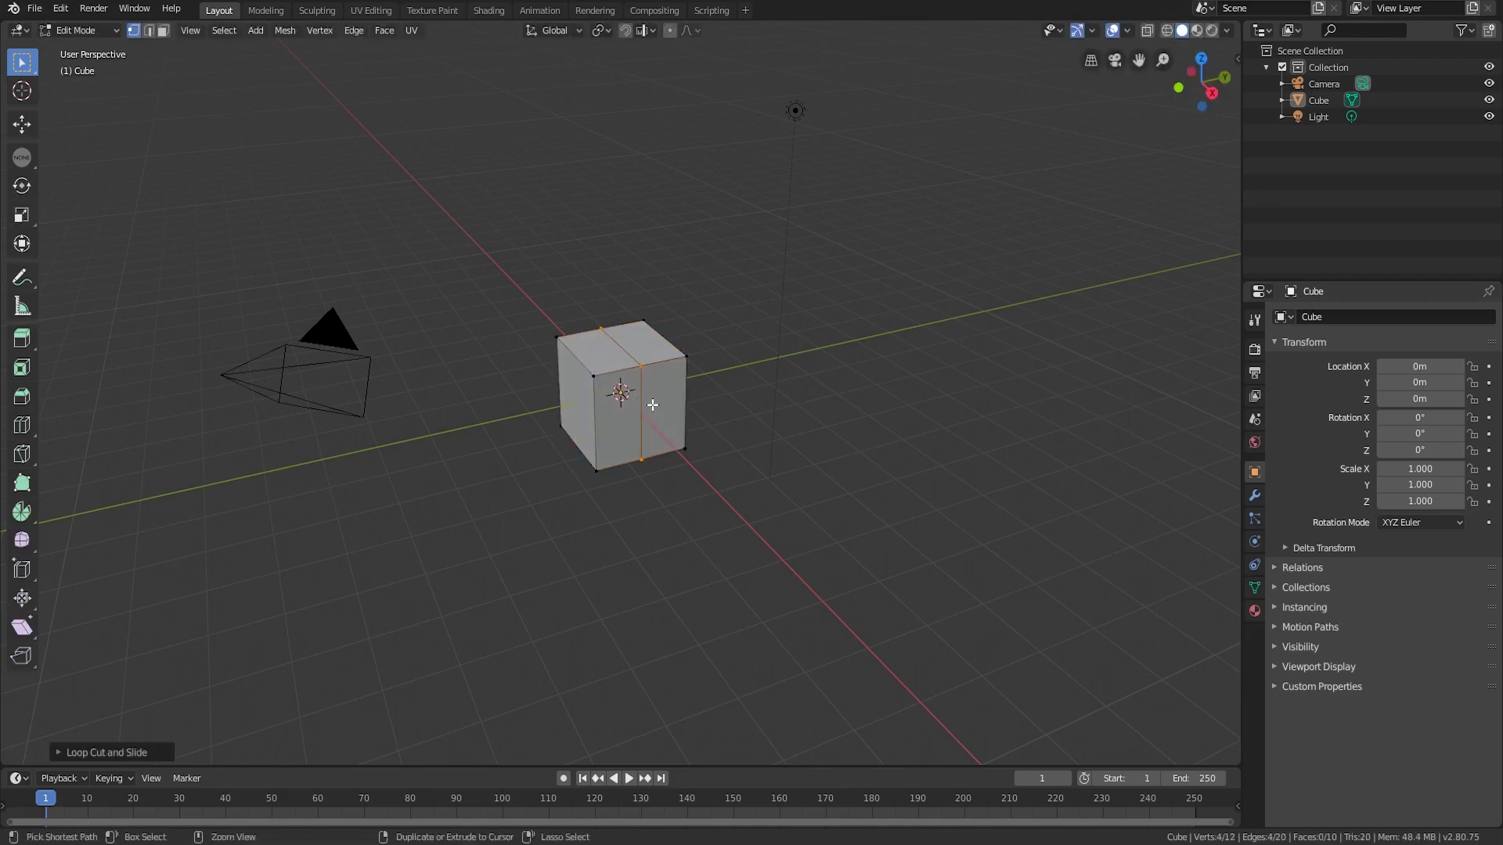
{"action": "key", "text": "ctrl+r"}
{"action": "left_click", "coordinate": [658, 365]}
{"action": "scroll", "coordinate": [775, 379], "scroll_direction": "up", "scroll_amount": 3}
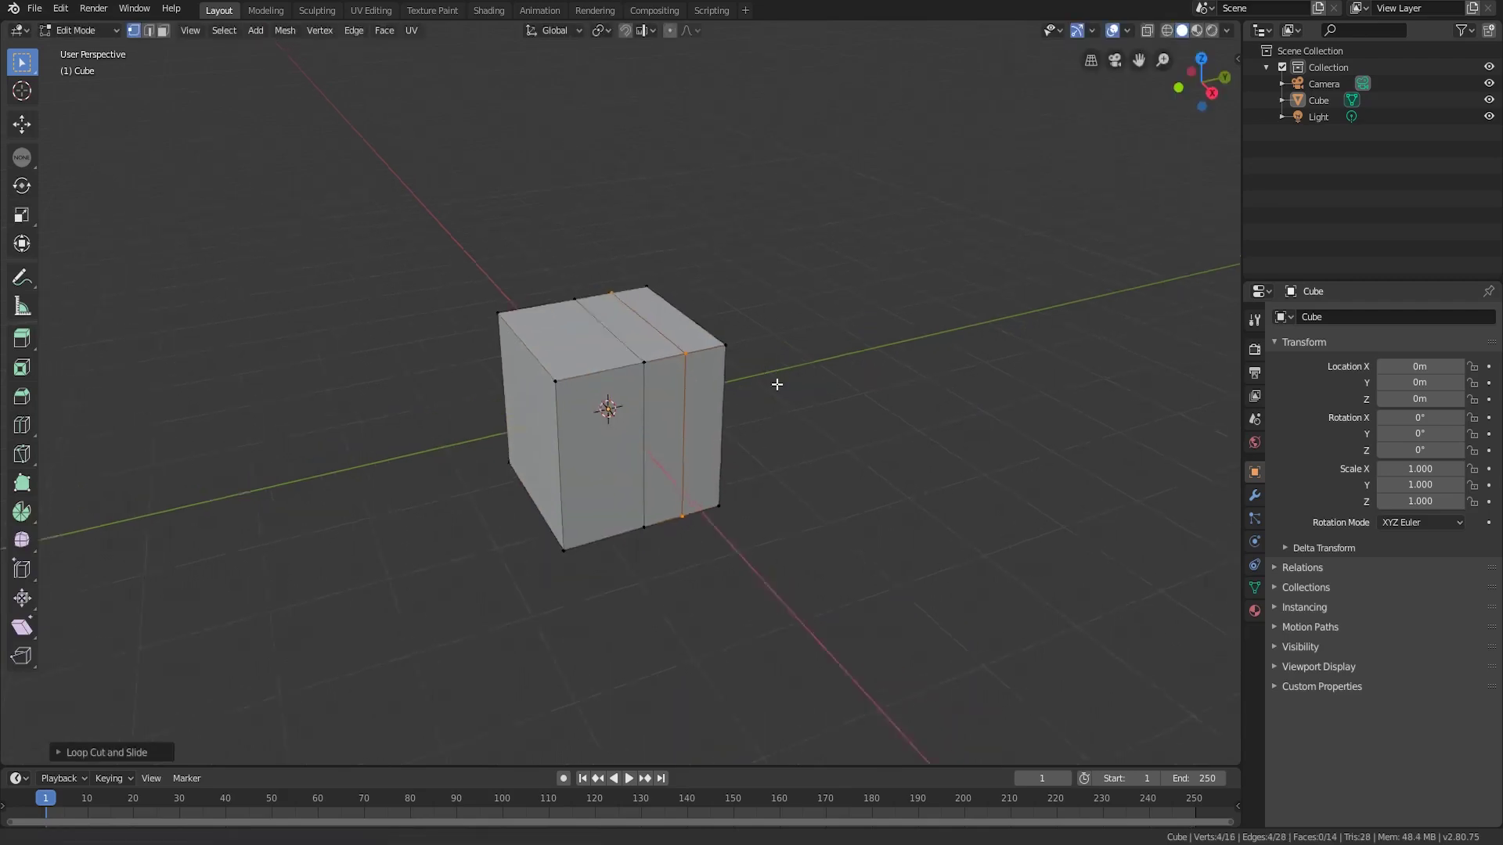
{"action": "middle_click_drag", "start_coordinate": [775, 379], "coordinate": [721, 464], "text": "shift"}
- Dismiss the loop-cut options, select the left cut's edge loop, then the face strip between cuts
{"action": "left_click", "coordinate": [22, 124]}
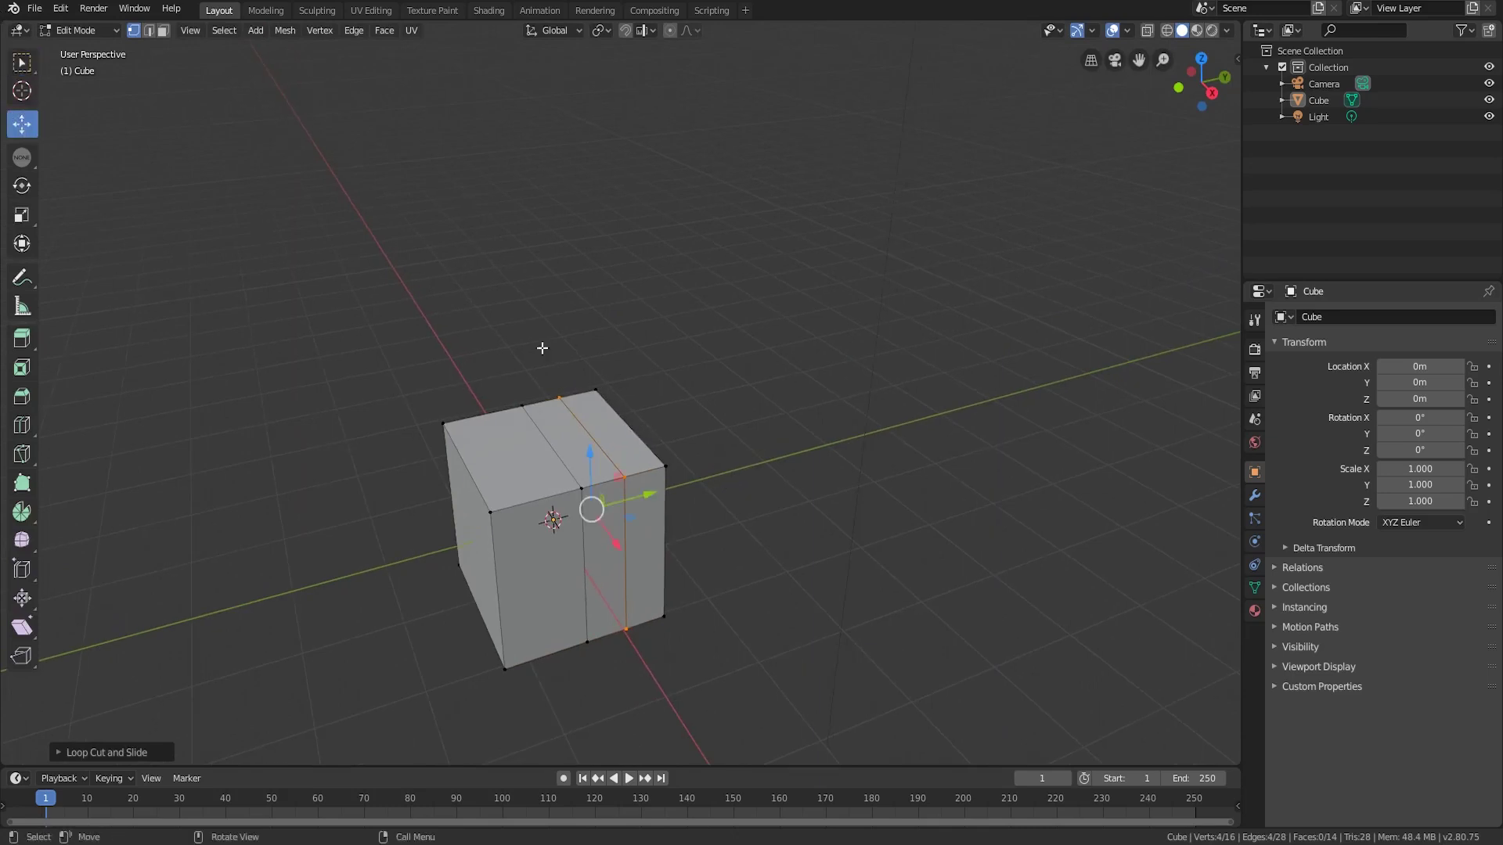
{"action": "left_click", "coordinate": [568, 468]}
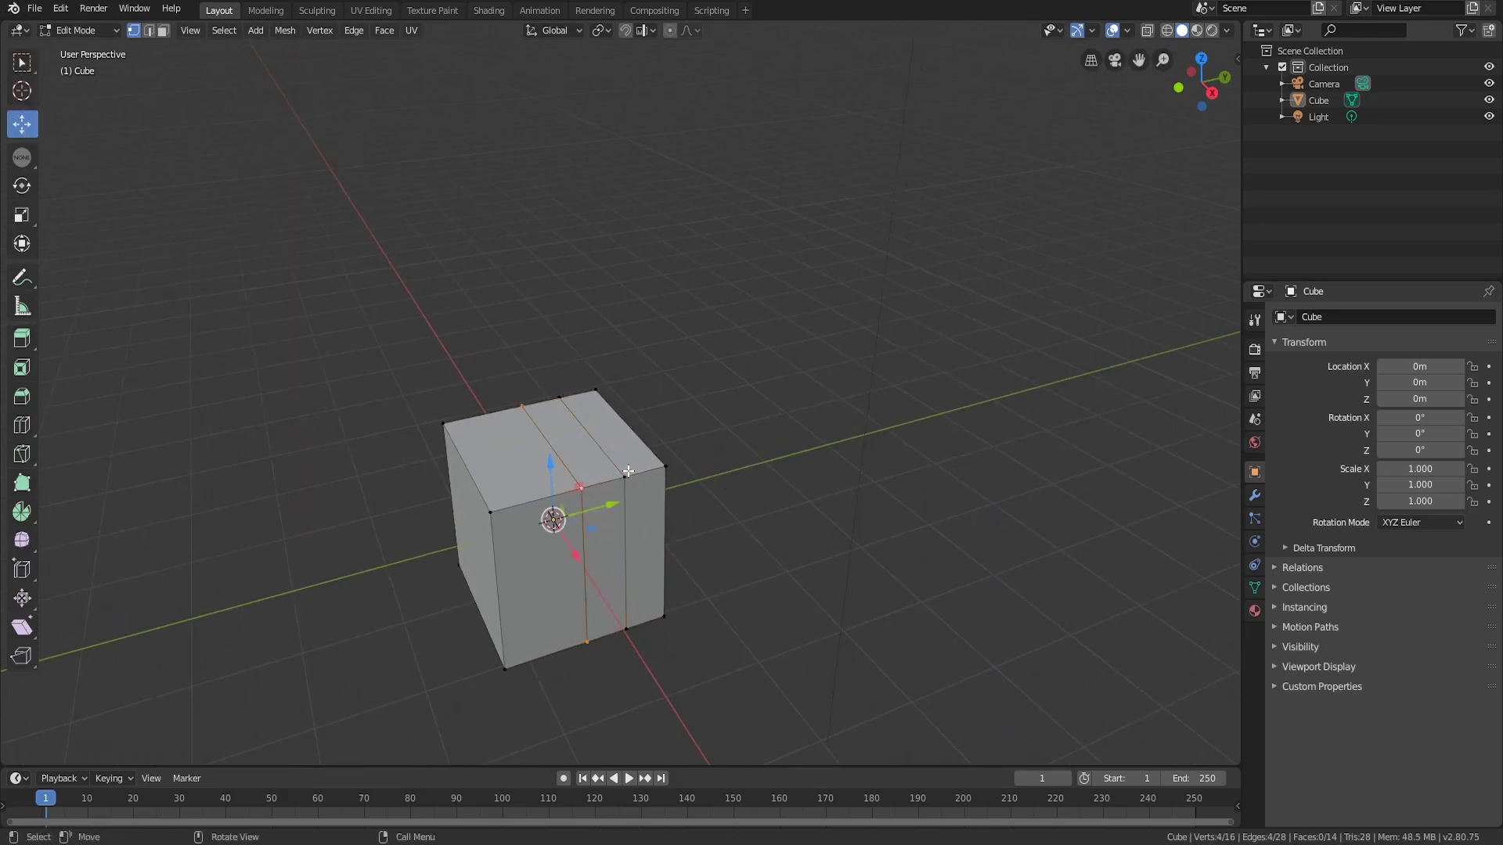
{"action": "left_click", "coordinate": [557, 447], "text": "alt"}
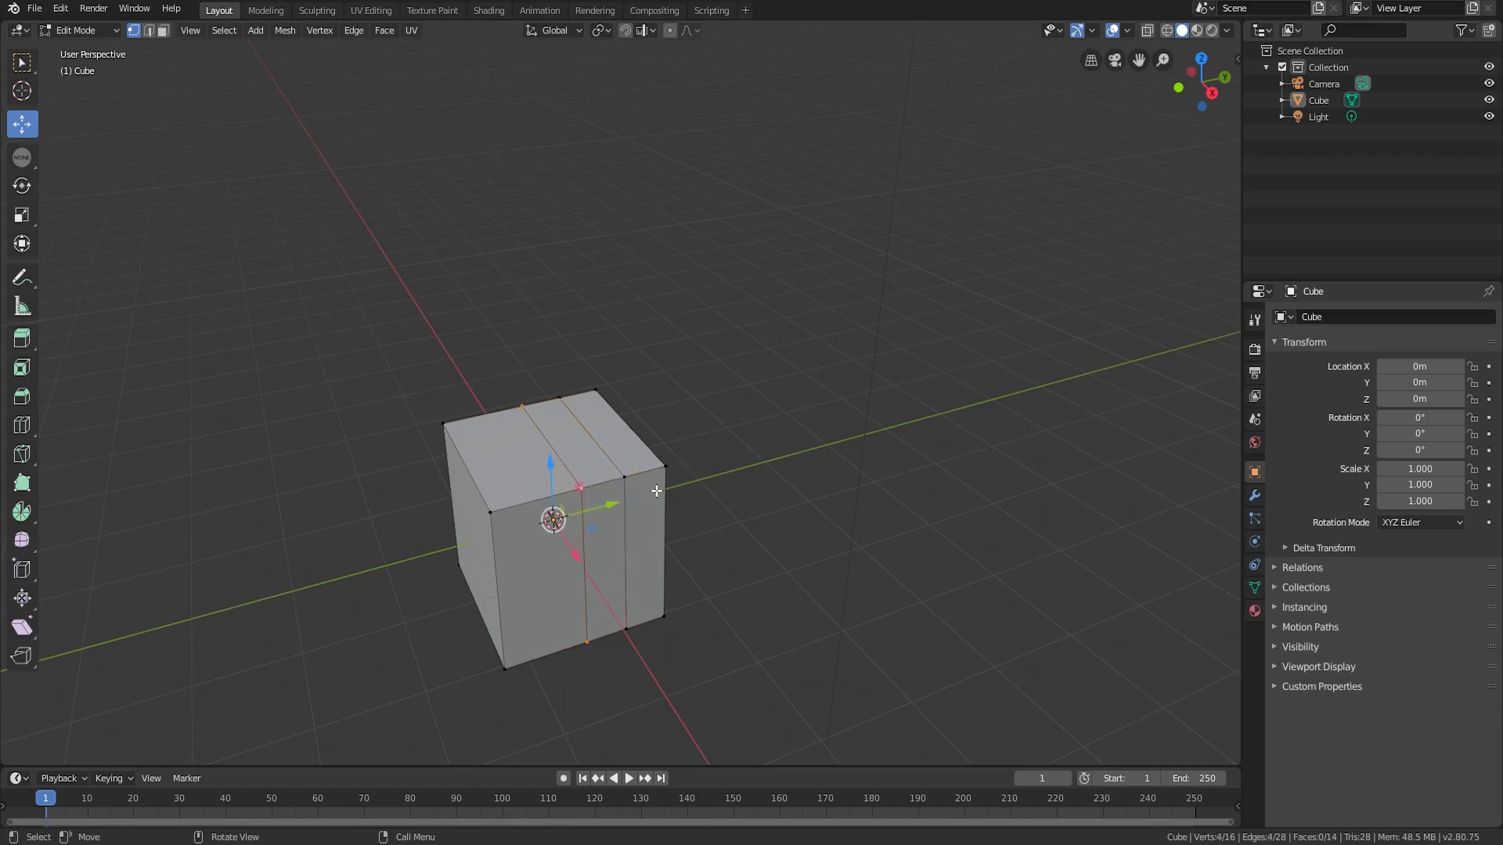
{"action": "left_click", "coordinate": [161, 31]}
{"action": "left_click", "coordinate": [599, 481], "text": "alt"}
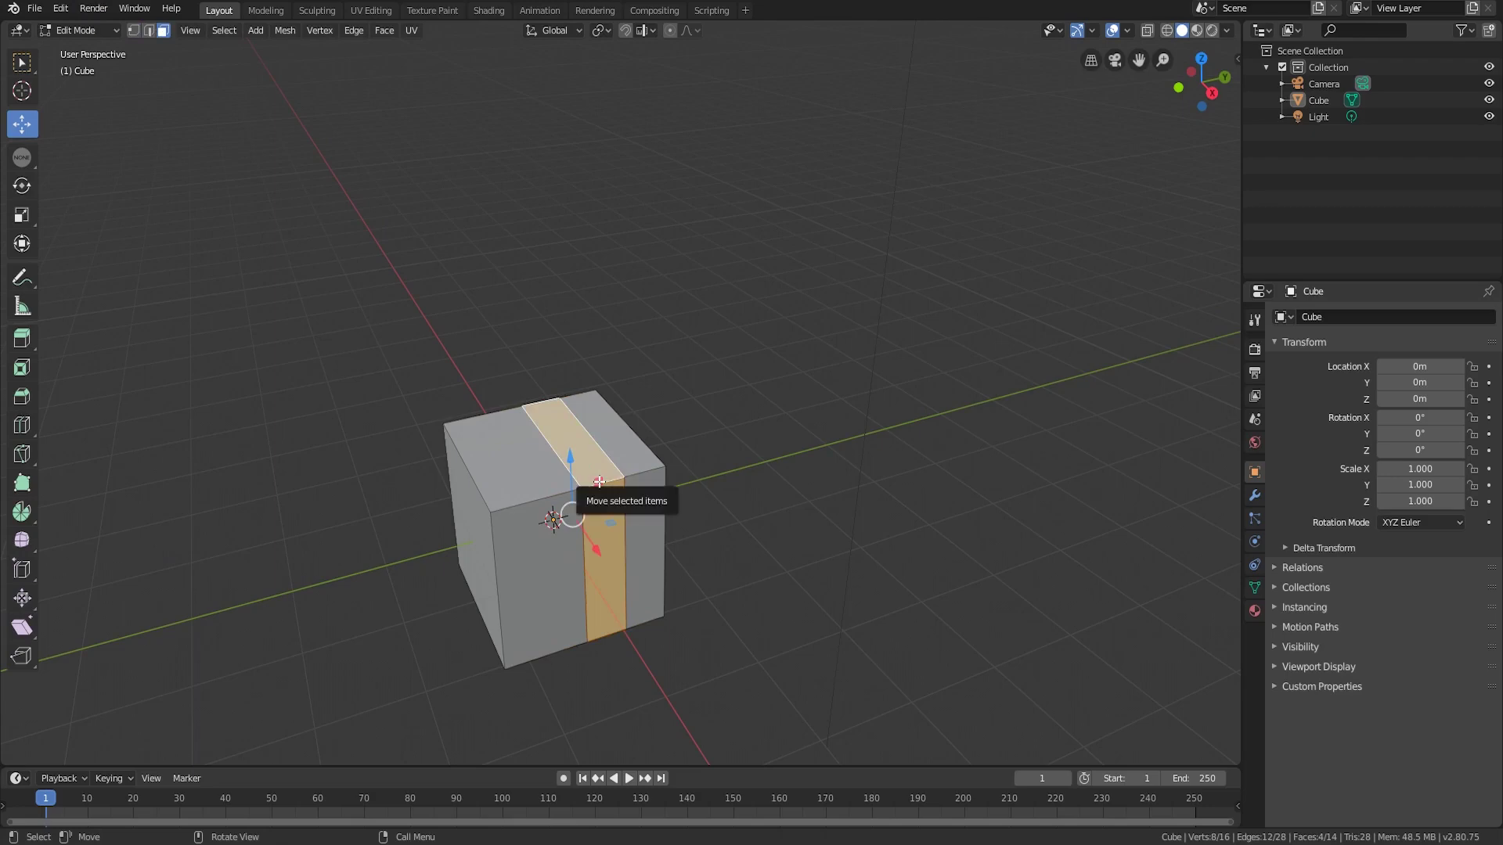
- In edge mode, select the left then right cut edge loops, then return to vertex mode
{"action": "left_click", "coordinate": [150, 31]}
{"action": "key", "text": "ctrl+z"}
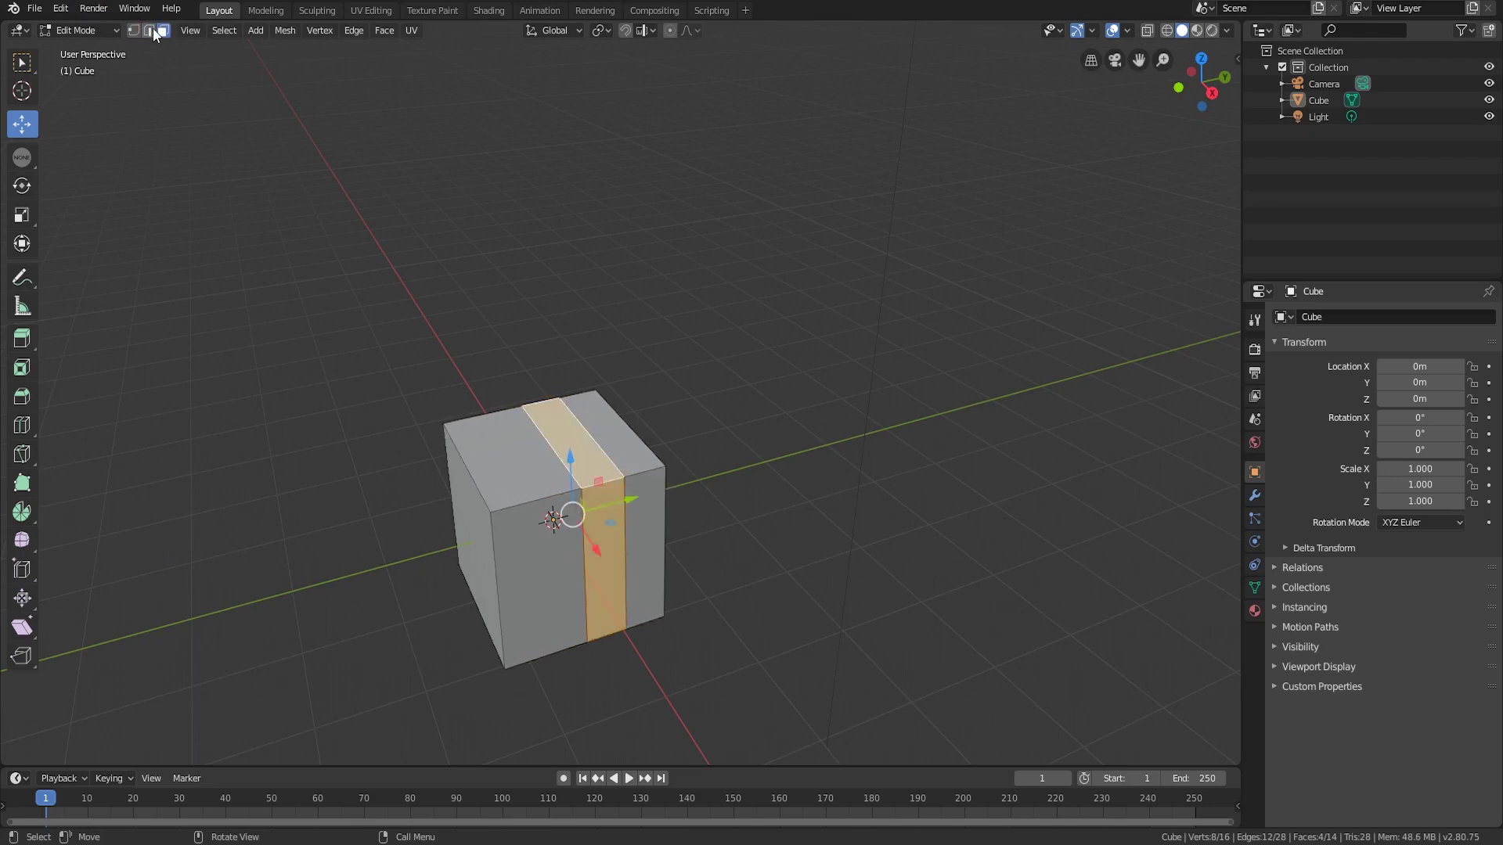
{"action": "left_click", "coordinate": [150, 30]}
{"action": "left_click", "coordinate": [551, 446], "text": "alt"}
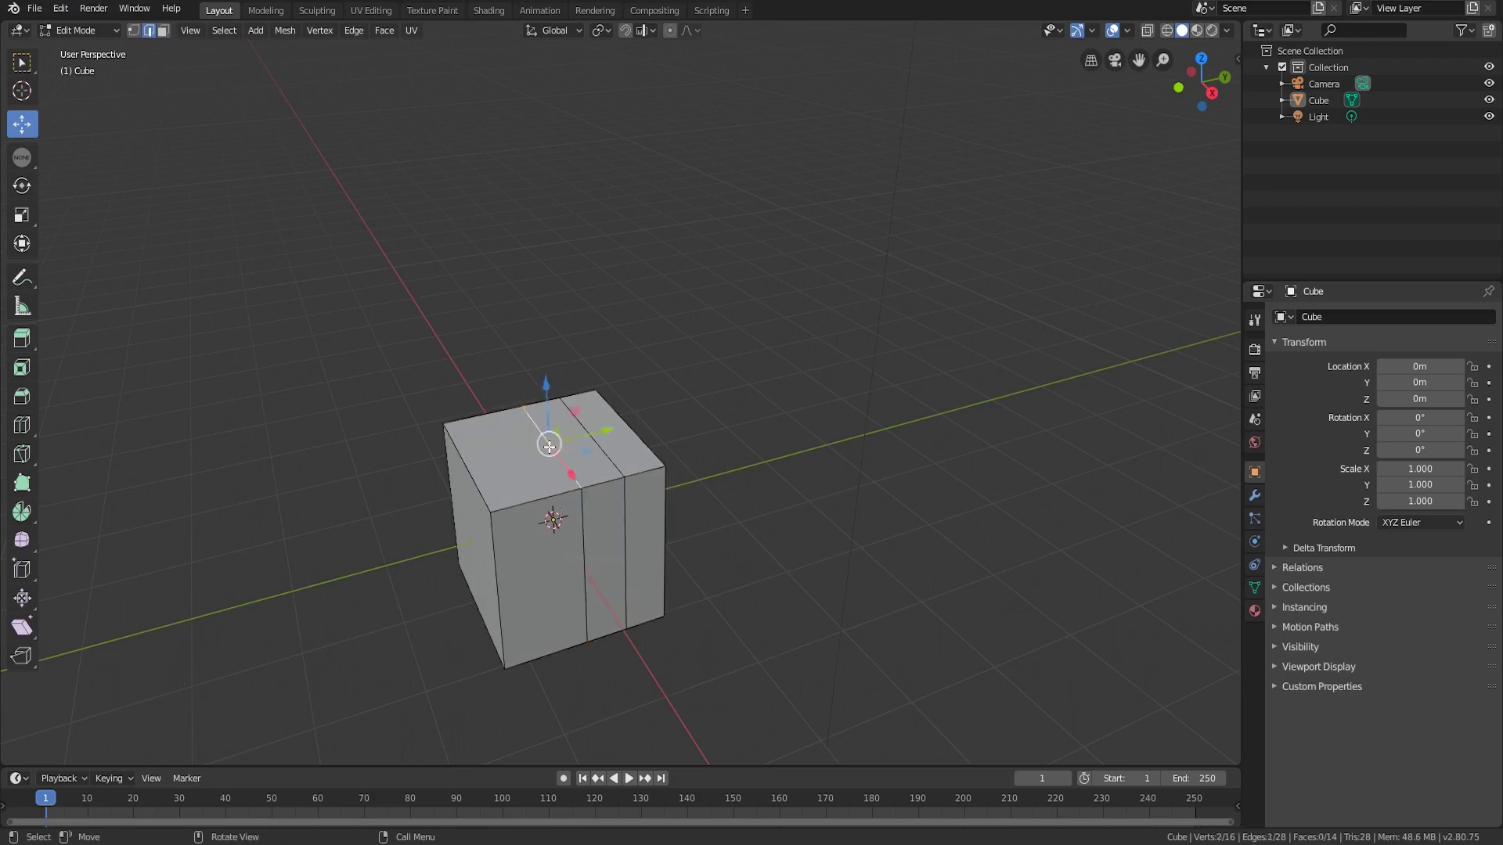
{"action": "left_click", "coordinate": [620, 469], "text": "alt"}
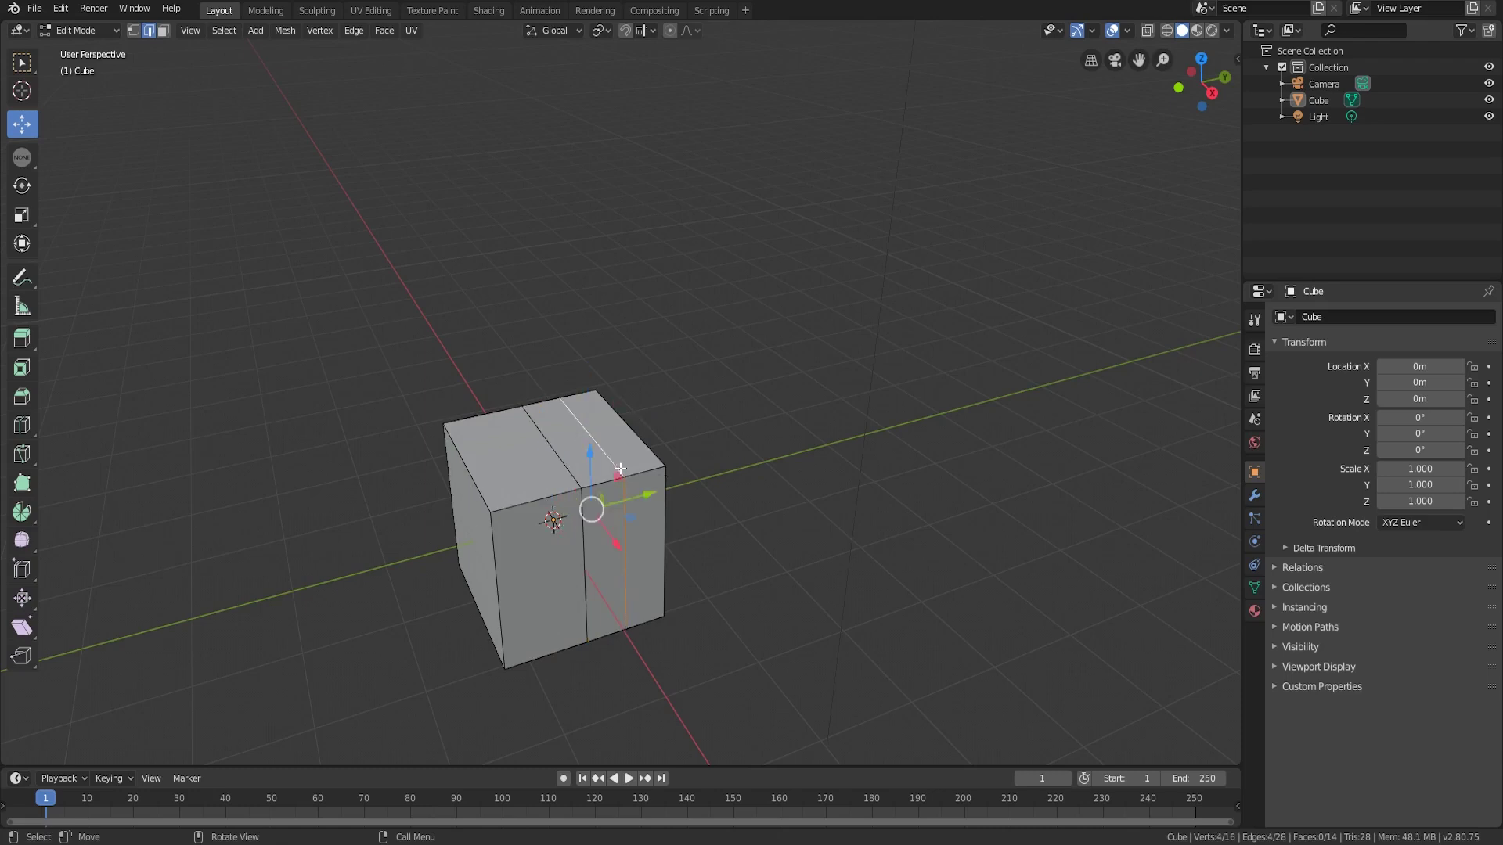
{"action": "left_click", "coordinate": [134, 30]}
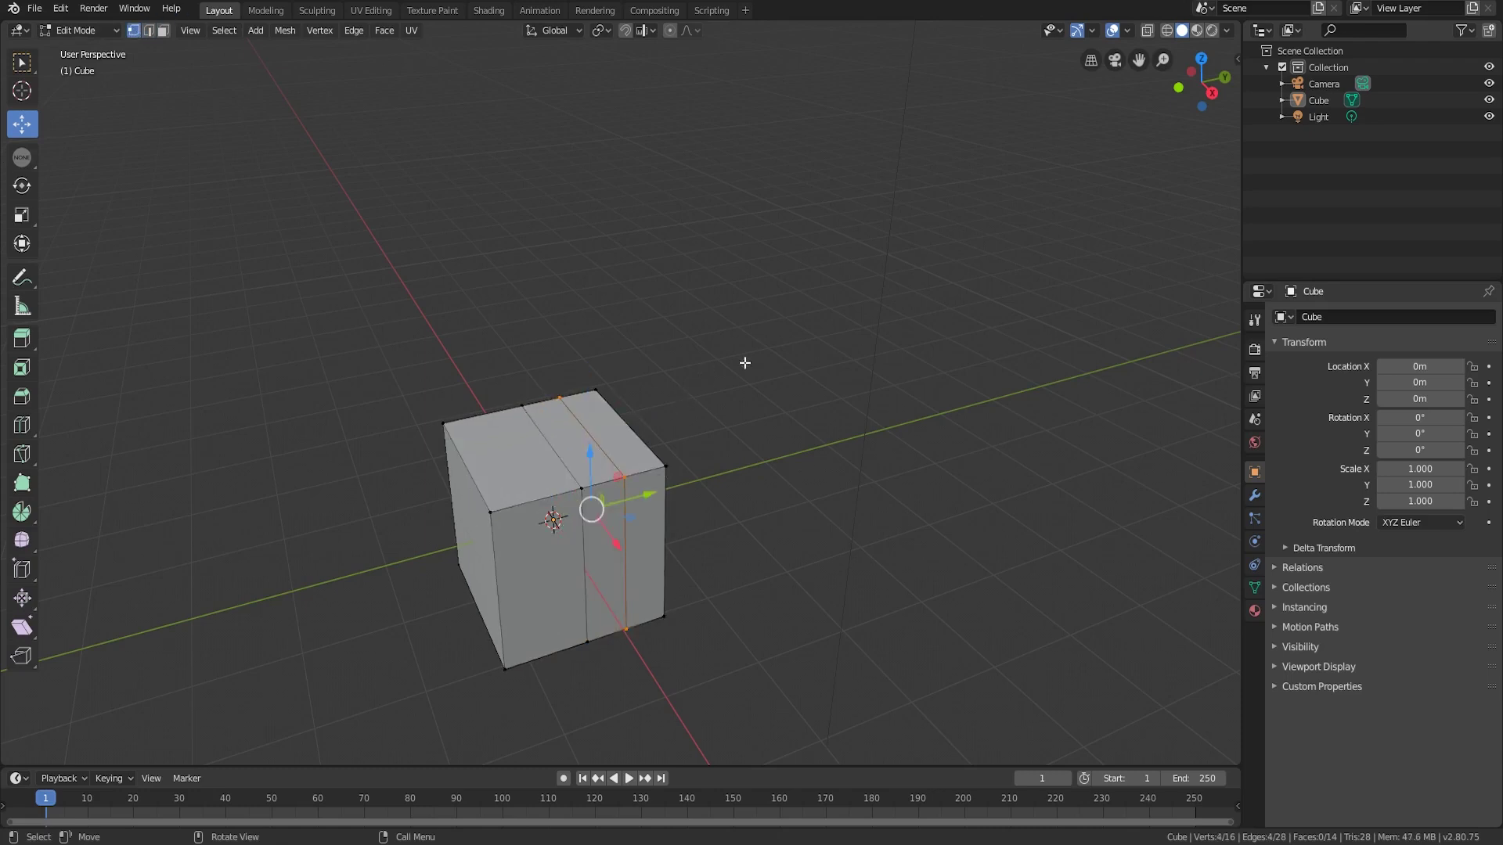
{"action": "scroll", "coordinate": [752, 470], "scroll_direction": "up", "scroll_amount": 2}
{"action": "mouse_move", "coordinate": [752, 469]}
{"action": "middle_mouse_down", "text": "shift"}
{"action": "mouse_move", "coordinate": [871, 278]}
{"action": "mouse_move", "coordinate": [866, 345]}
{"action": "middle_mouse_up", "text": "shift"}
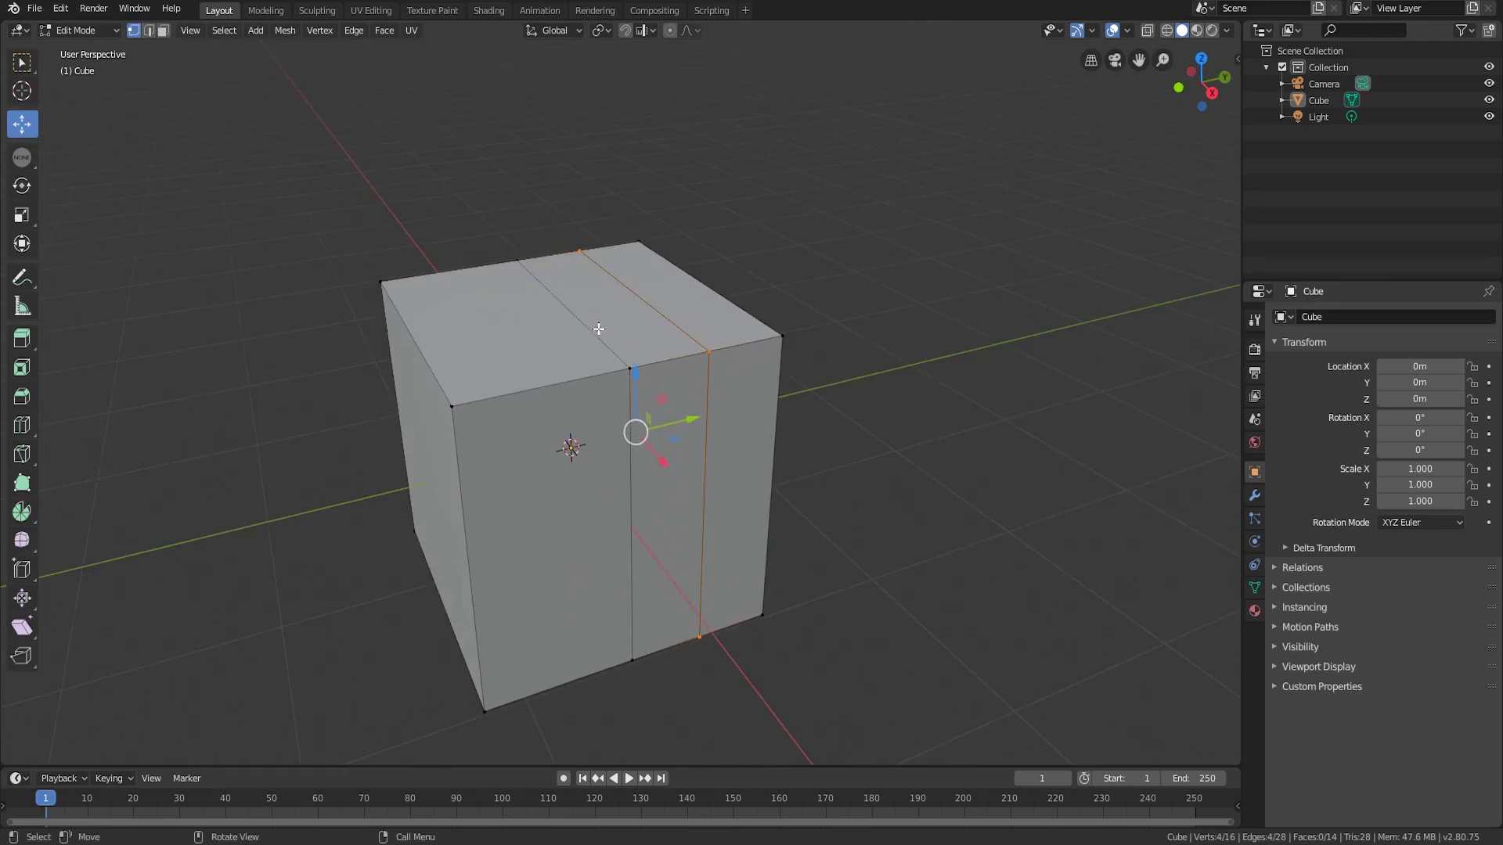
- Clear the selection, select a cut's edge loop, then the four-face middle strip in face mode
{"action": "key", "text": "alt+a"}
{"action": "left_click", "coordinate": [582, 321], "text": "alt"}
{"action": "left_click", "coordinate": [165, 29]}
{"action": "left_click", "coordinate": [666, 365], "text": "alt"}
{"action": "middle_click_drag", "start_coordinate": [683, 601], "coordinate": [678, 577]}
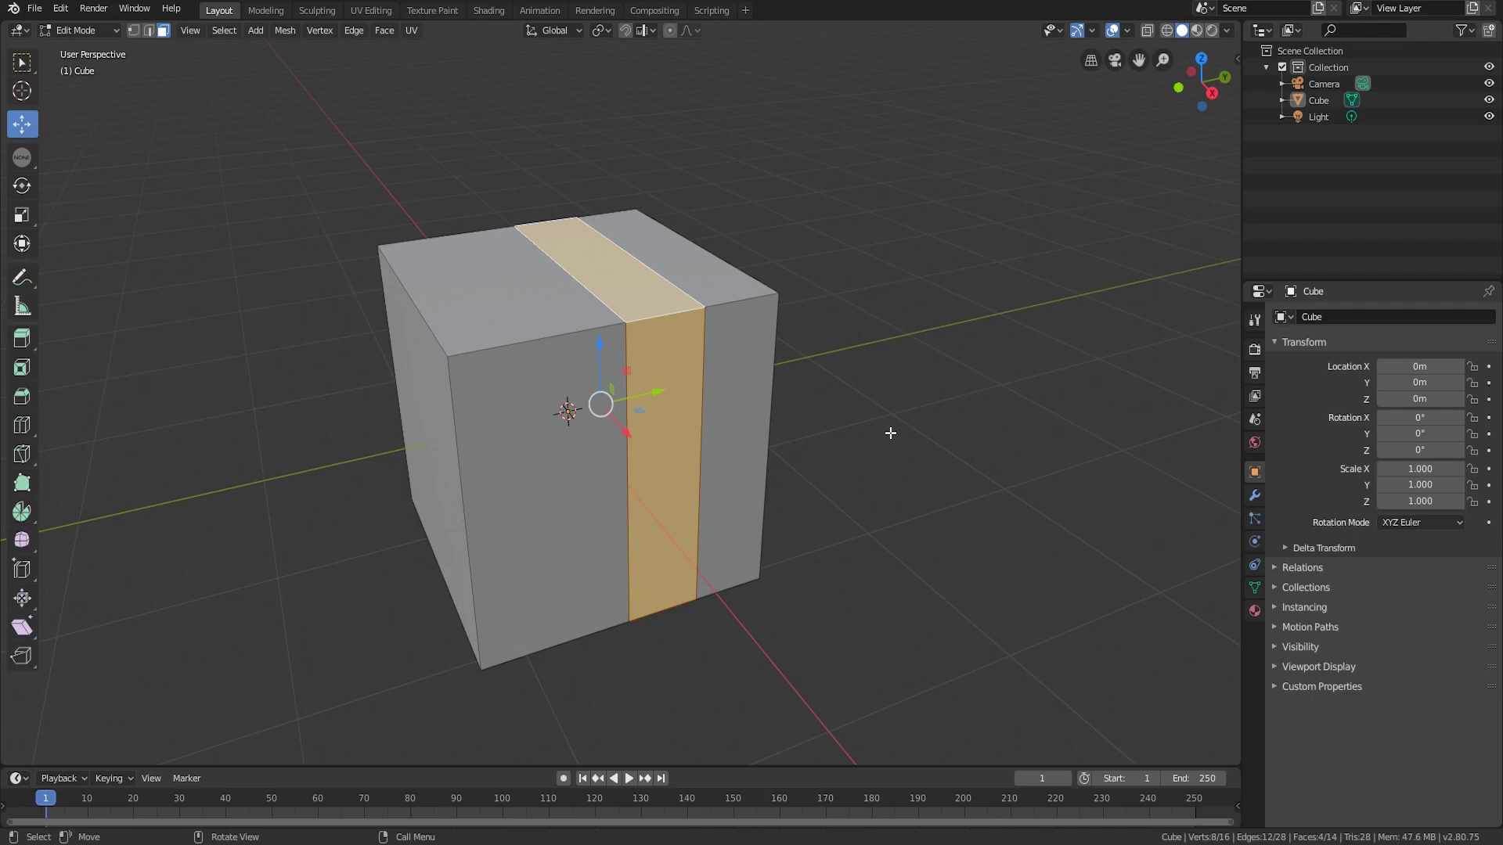
{"action": "left_click", "coordinate": [61, 10]}
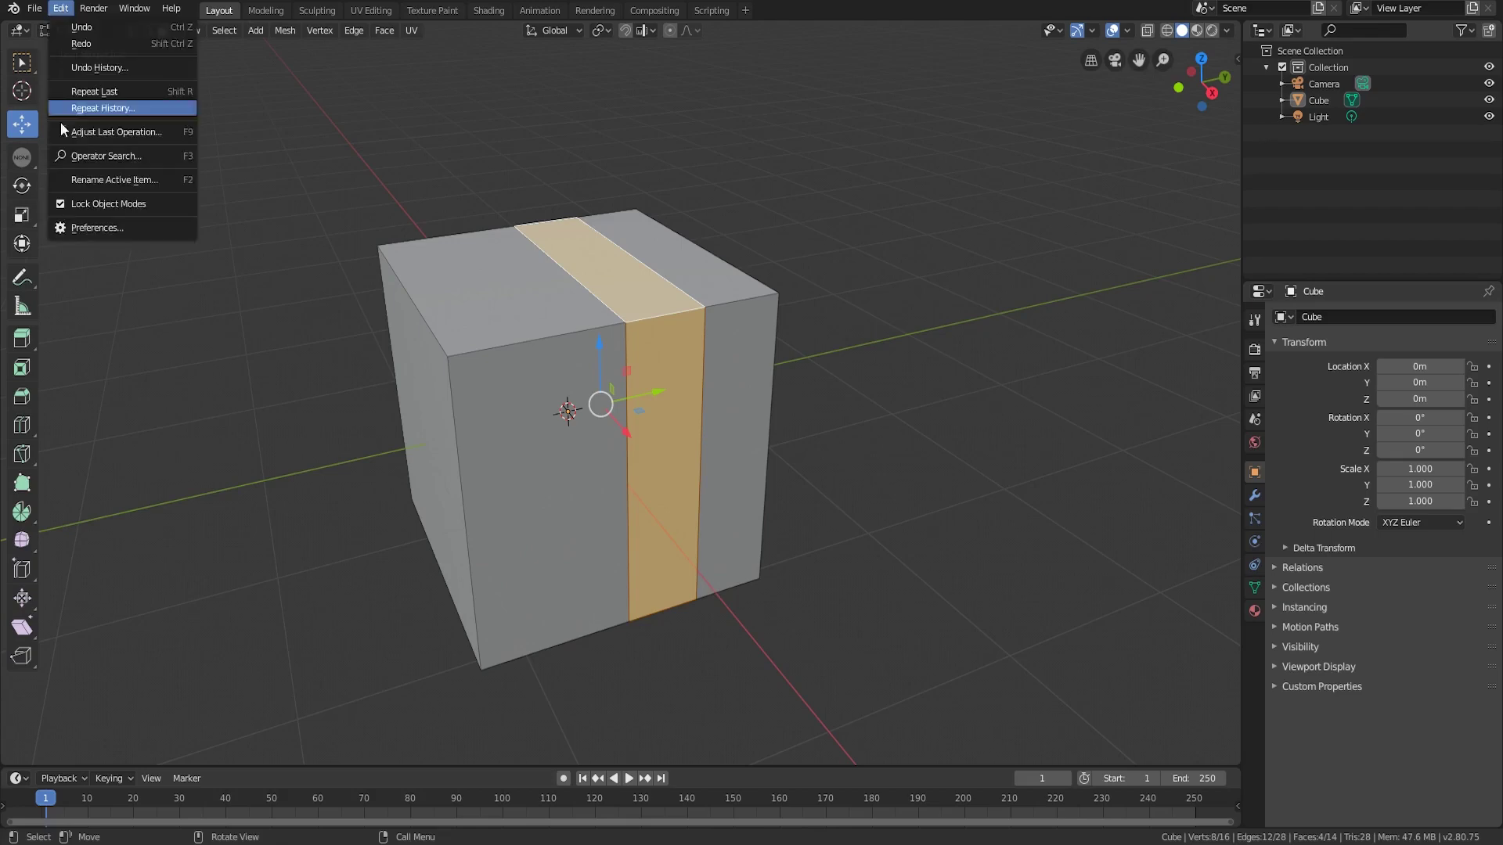
{"action": "left_click", "coordinate": [75, 232]}
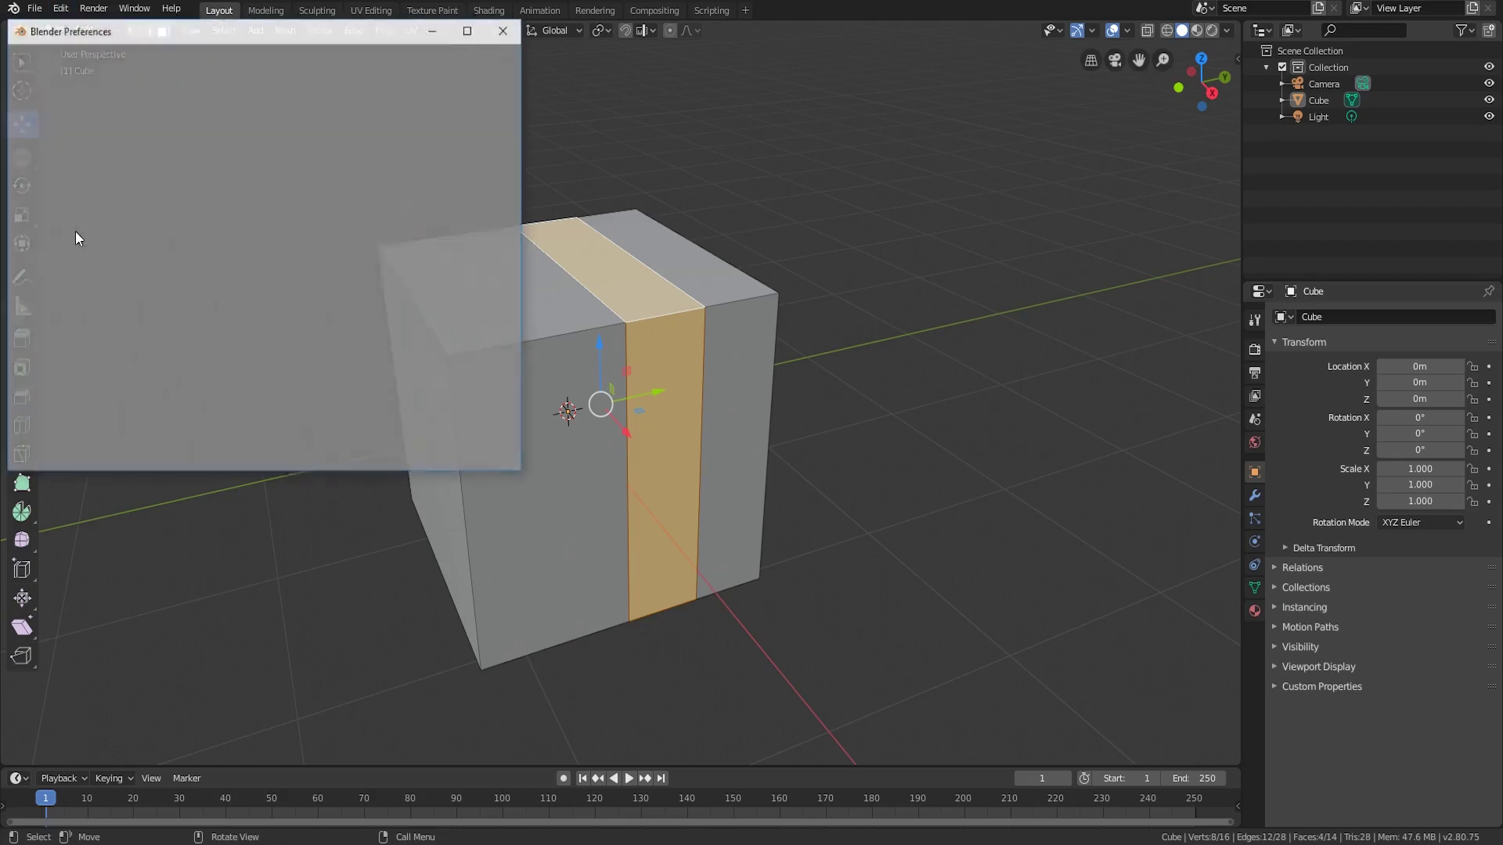
{"action": "left_click_drag", "start_coordinate": [235, 34], "coordinate": [377, 98]}
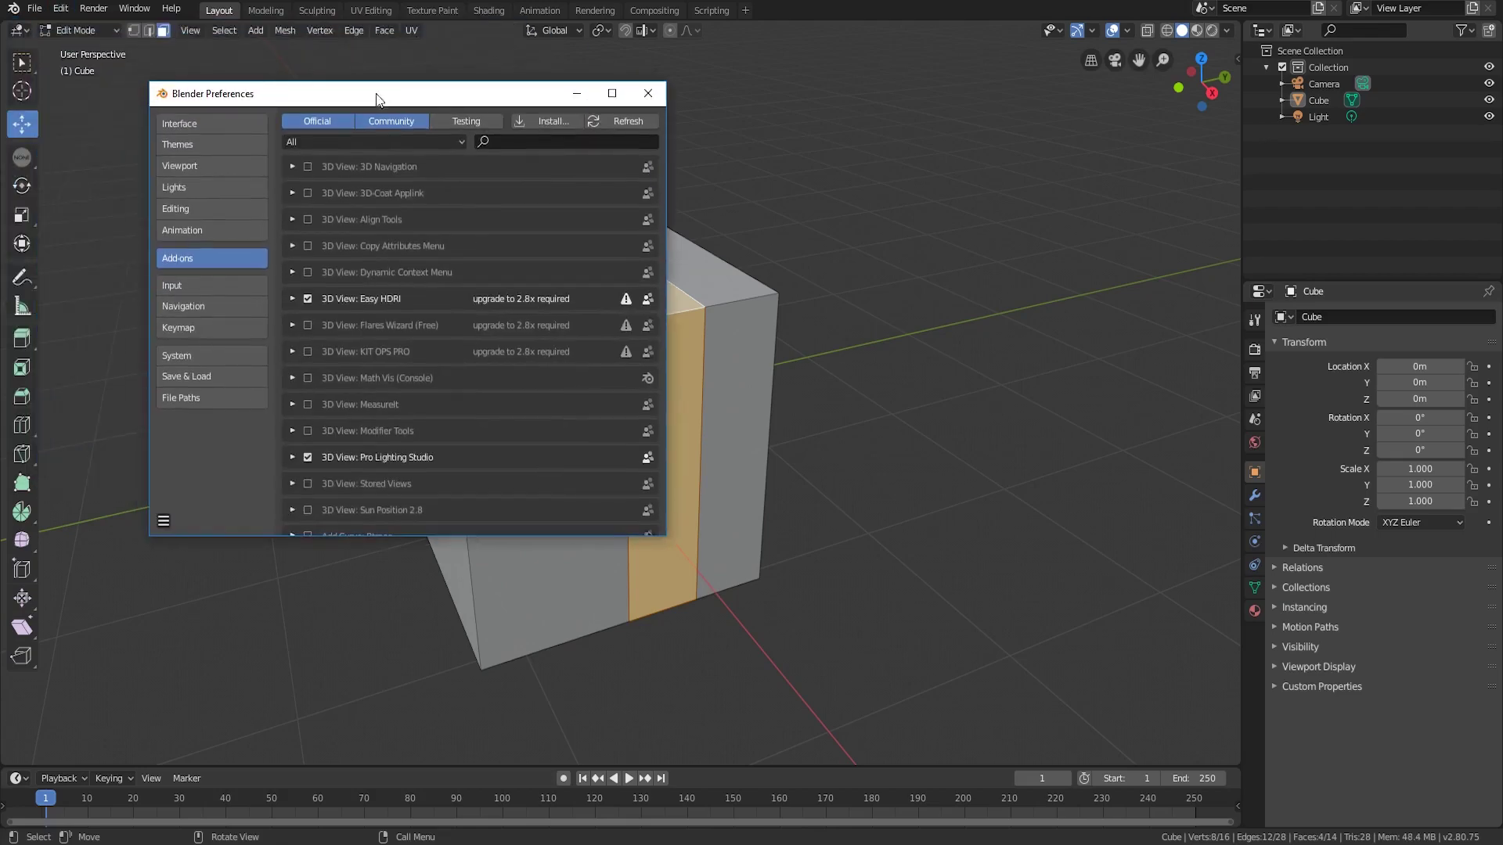
{"action": "left_click", "coordinate": [177, 286]}
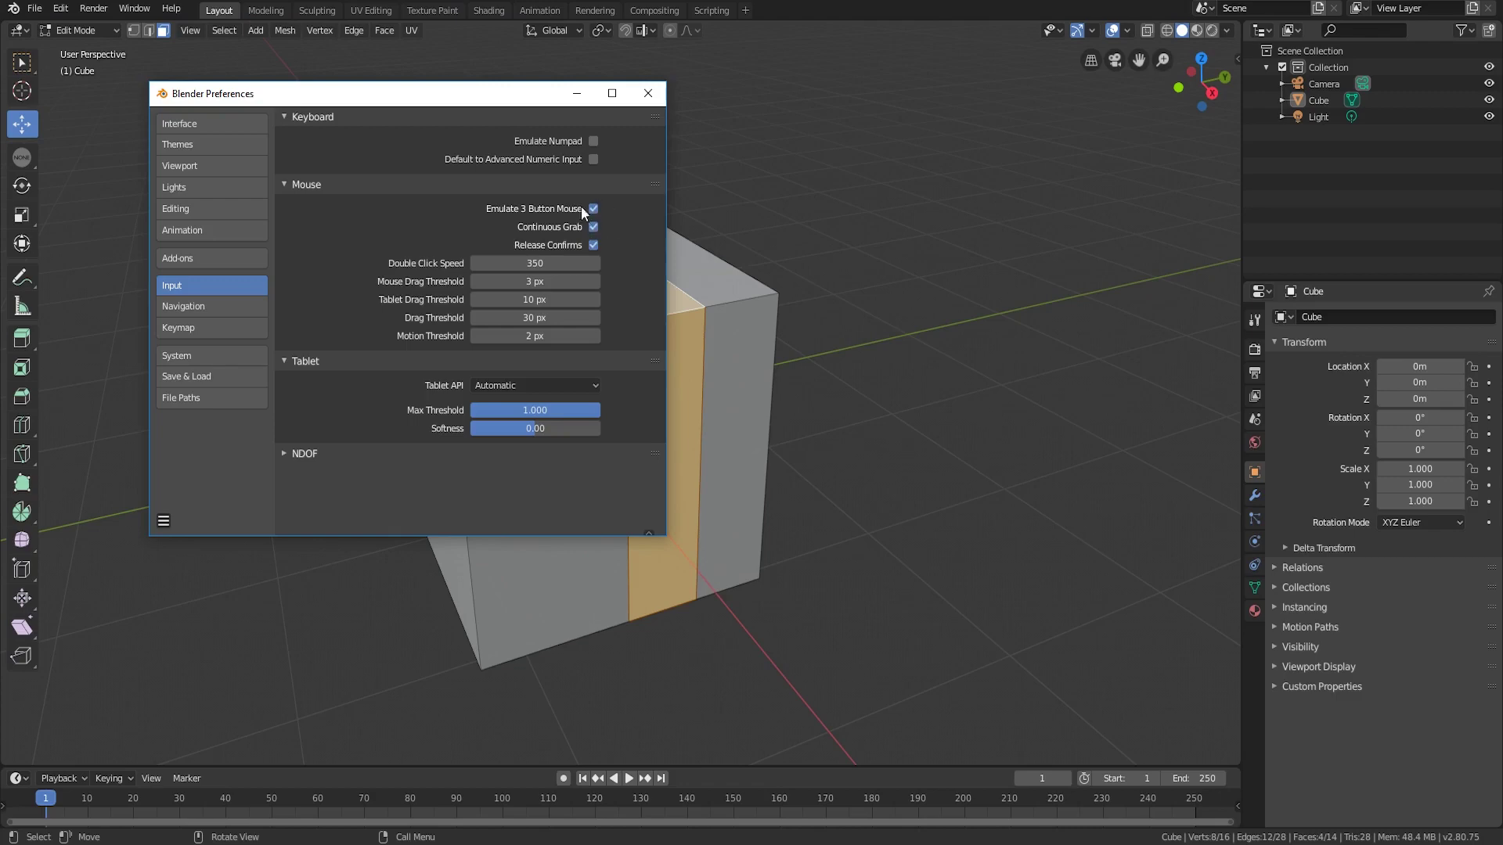
{"action": "left_click", "coordinate": [576, 98]}
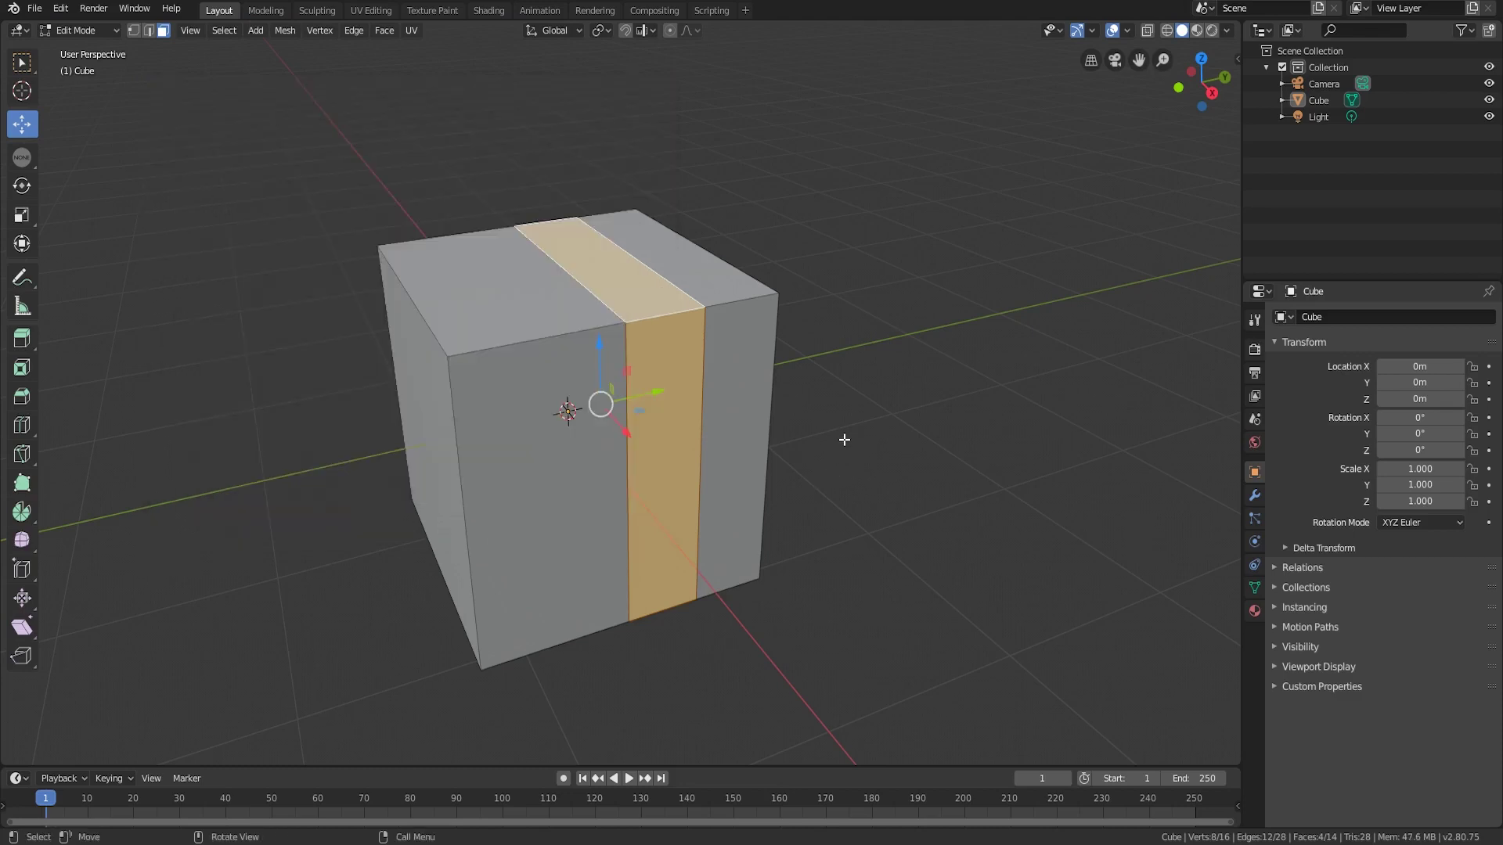
{"action": "scroll", "coordinate": [855, 436], "scroll_direction": "down", "scroll_amount": 1}
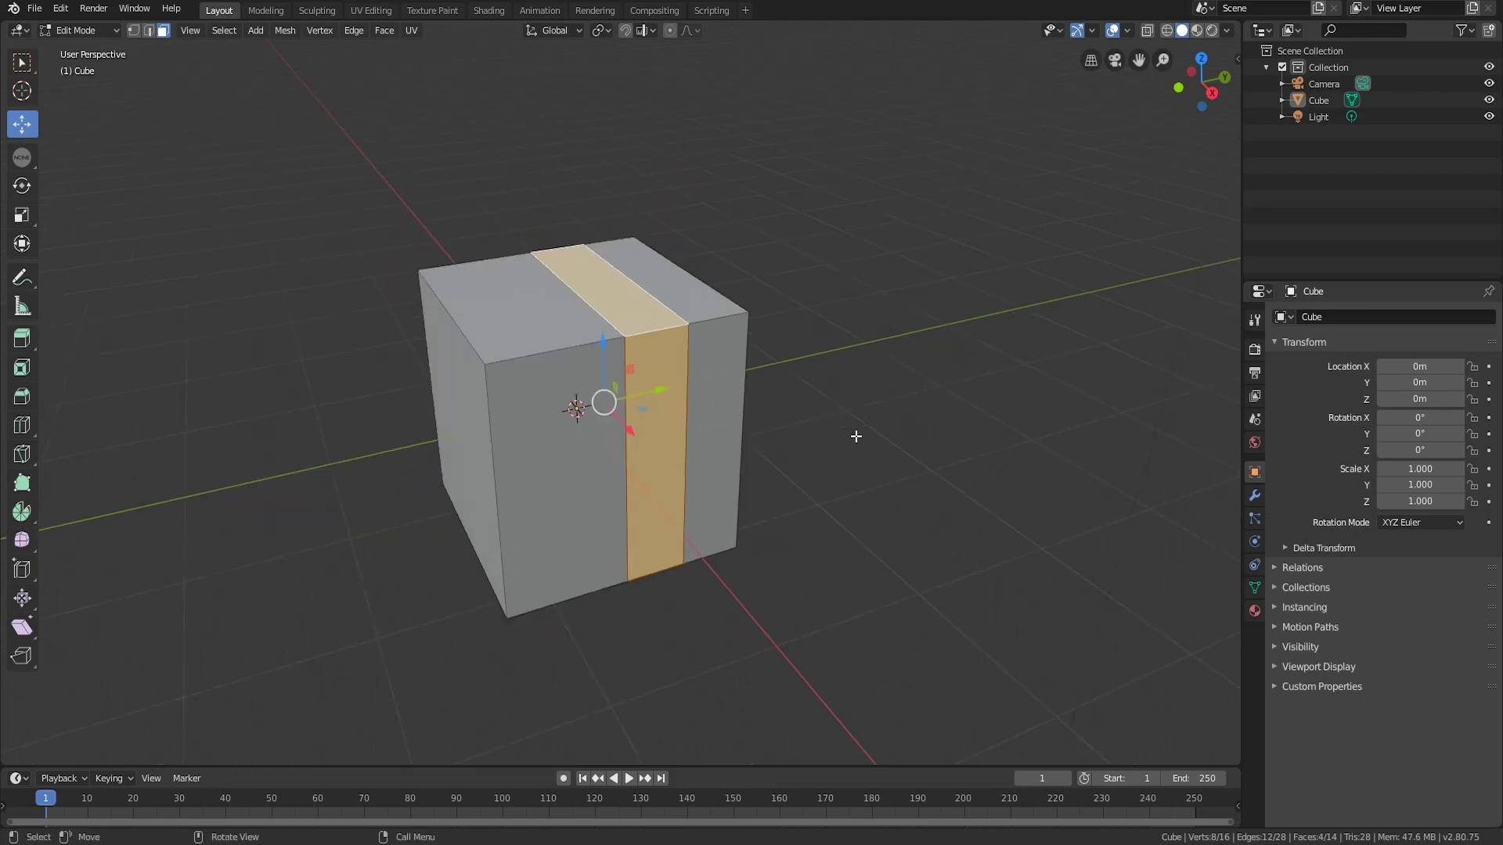
{"action": "scroll", "coordinate": [856, 436], "scroll_direction": "up", "scroll_amount": 1}
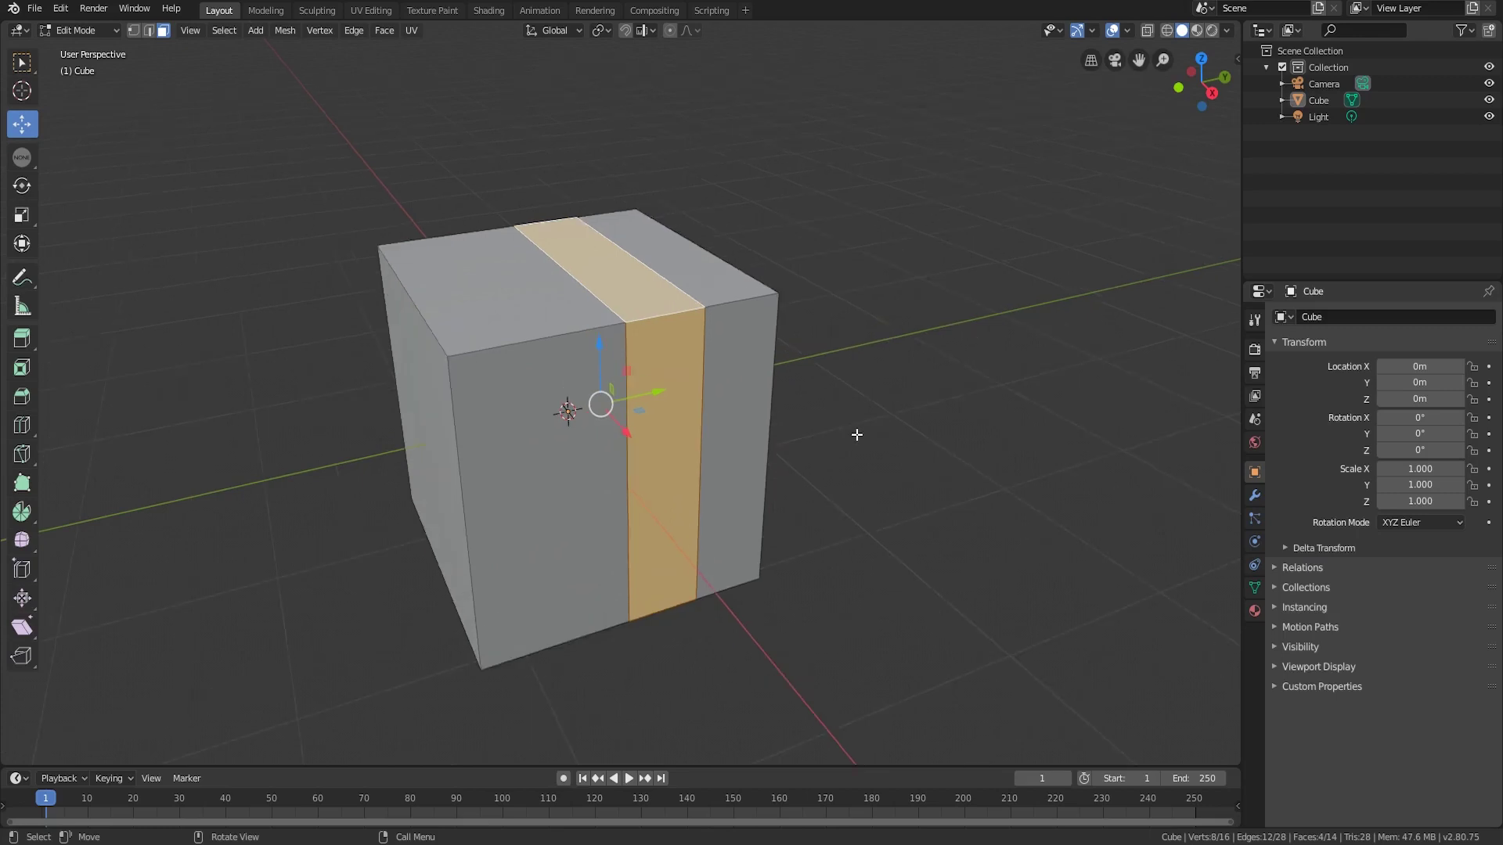
{"action": "mouse_move", "coordinate": [853, 431]}
{"action": "middle_mouse_down"}
{"action": "mouse_move", "coordinate": [881, 430]}
{"action": "mouse_move", "coordinate": [791, 429]}
{"action": "mouse_move", "coordinate": [790, 407]}
{"action": "mouse_move", "coordinate": [923, 409]}
{"action": "mouse_move", "coordinate": [799, 413]}
{"action": "mouse_move", "coordinate": [825, 379]}
{"action": "mouse_move", "coordinate": [882, 392]}
{"action": "mouse_move", "coordinate": [929, 494]}
{"action": "middle_mouse_up"}
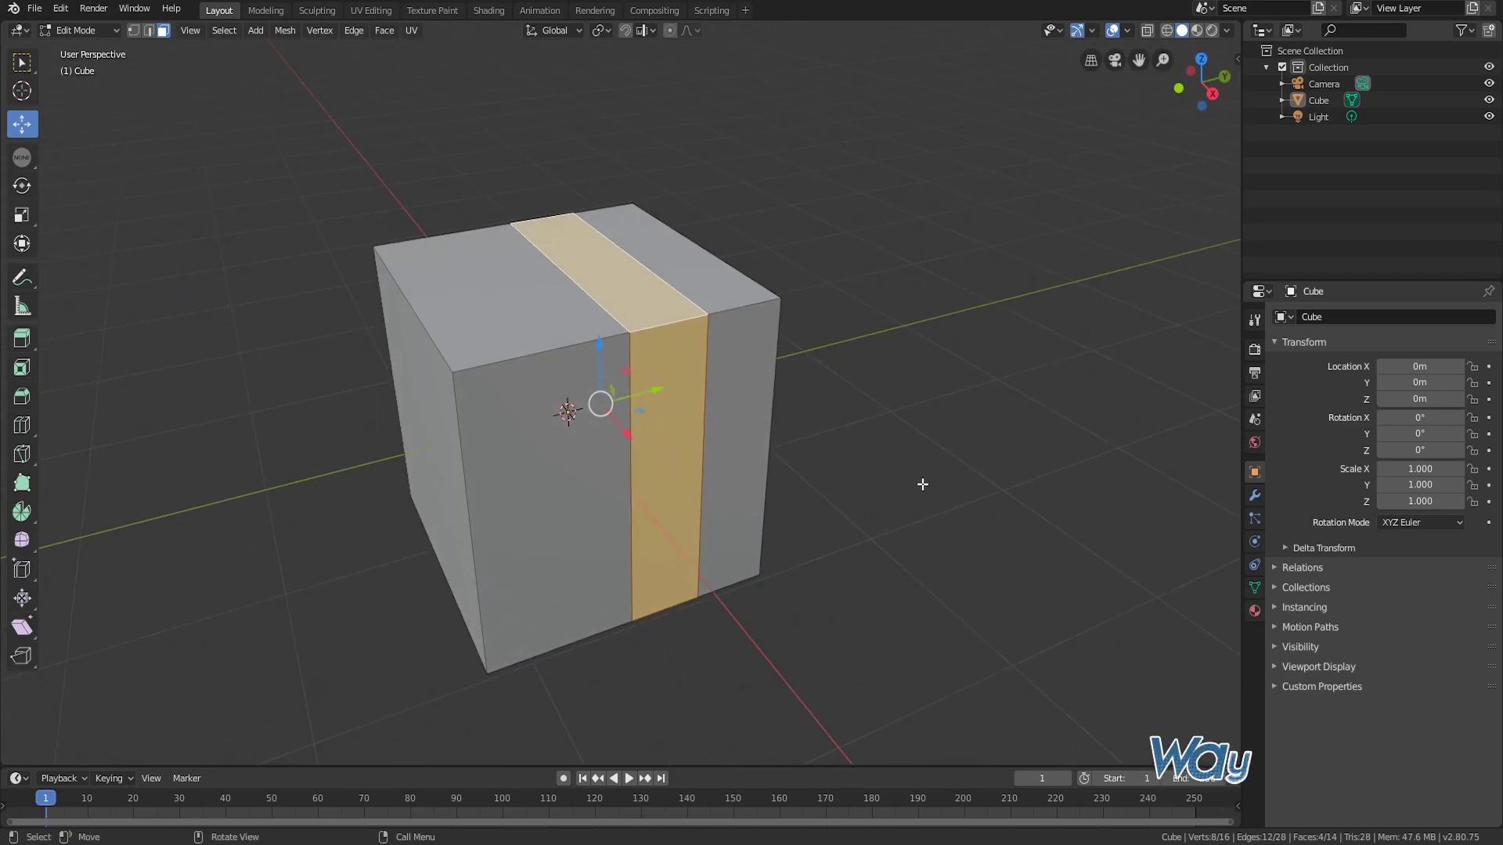
{"action": "mouse_move", "coordinate": [908, 439]}
{"action": "middle_mouse_down"}
{"action": "mouse_move", "coordinate": [955, 433]}
{"action": "mouse_move", "coordinate": [930, 491]}
{"action": "mouse_move", "coordinate": [926, 459]}
{"action": "mouse_move", "coordinate": [948, 462]}
{"action": "mouse_move", "coordinate": [930, 513]}
{"action": "mouse_move", "coordinate": [895, 446]}
{"action": "mouse_move", "coordinate": [701, 503]}
{"action": "mouse_move", "coordinate": [956, 436]}
{"action": "mouse_move", "coordinate": [801, 483]}
{"action": "mouse_move", "coordinate": [862, 540]}
{"action": "mouse_move", "coordinate": [930, 570]}
{"action": "middle_mouse_up"}
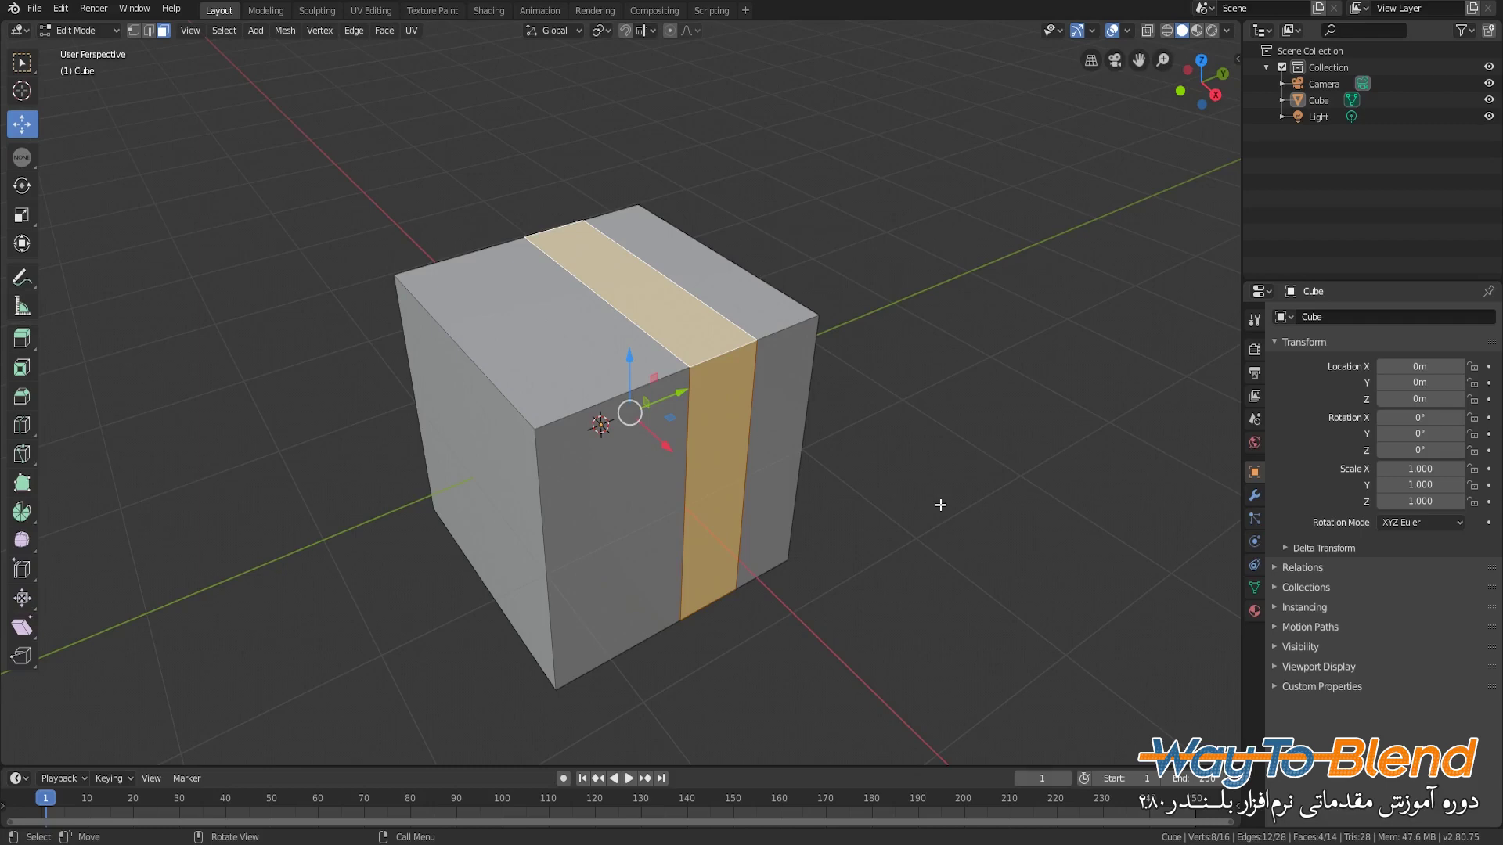
{"action": "middle_click_drag", "start_coordinate": [941, 505], "coordinate": [892, 491]}
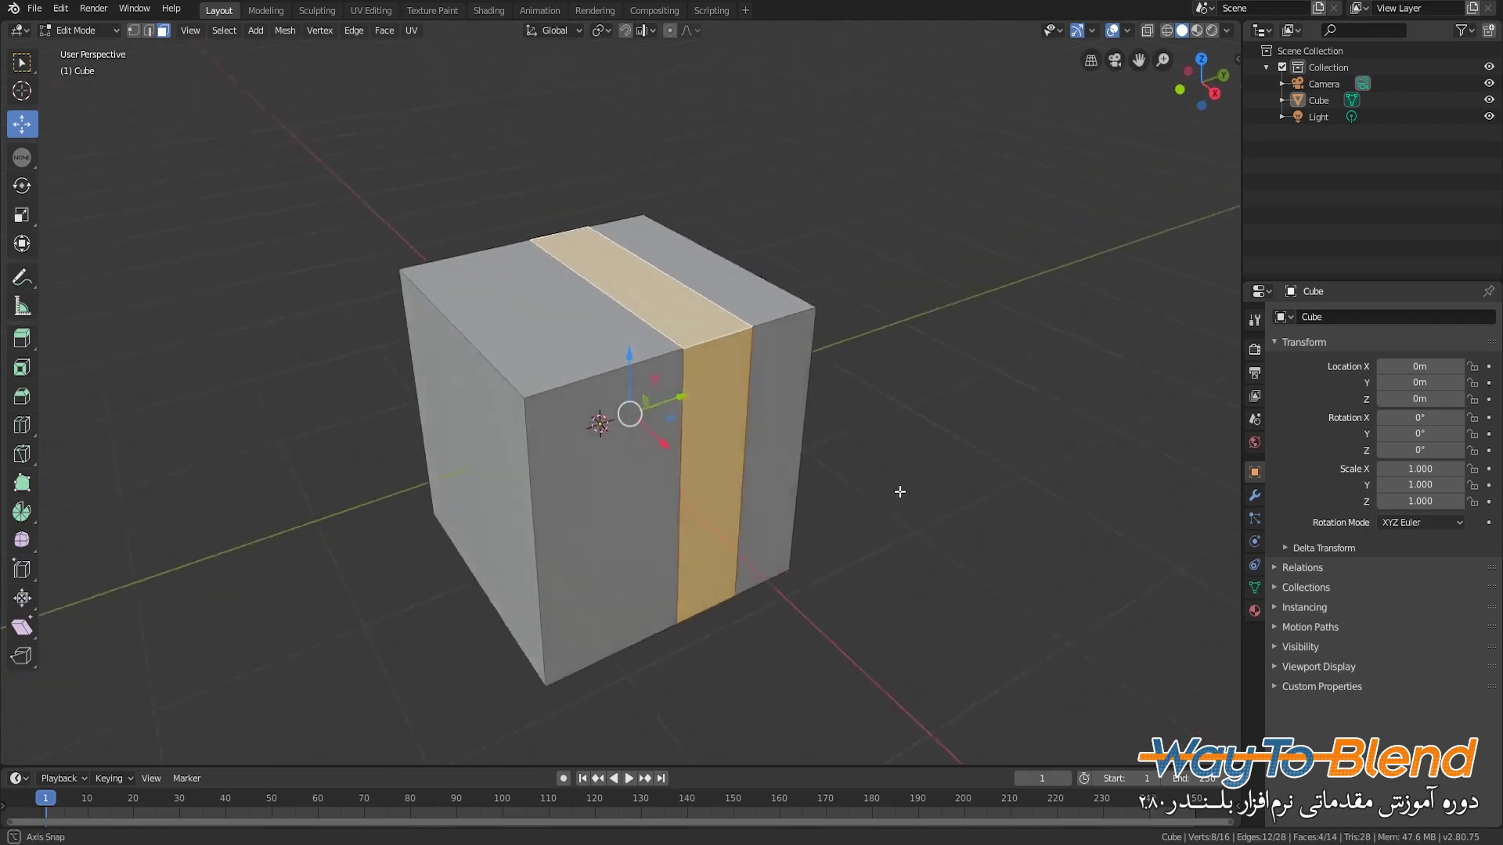
{"action": "middle_click_drag", "start_coordinate": [901, 493], "coordinate": [951, 476]}
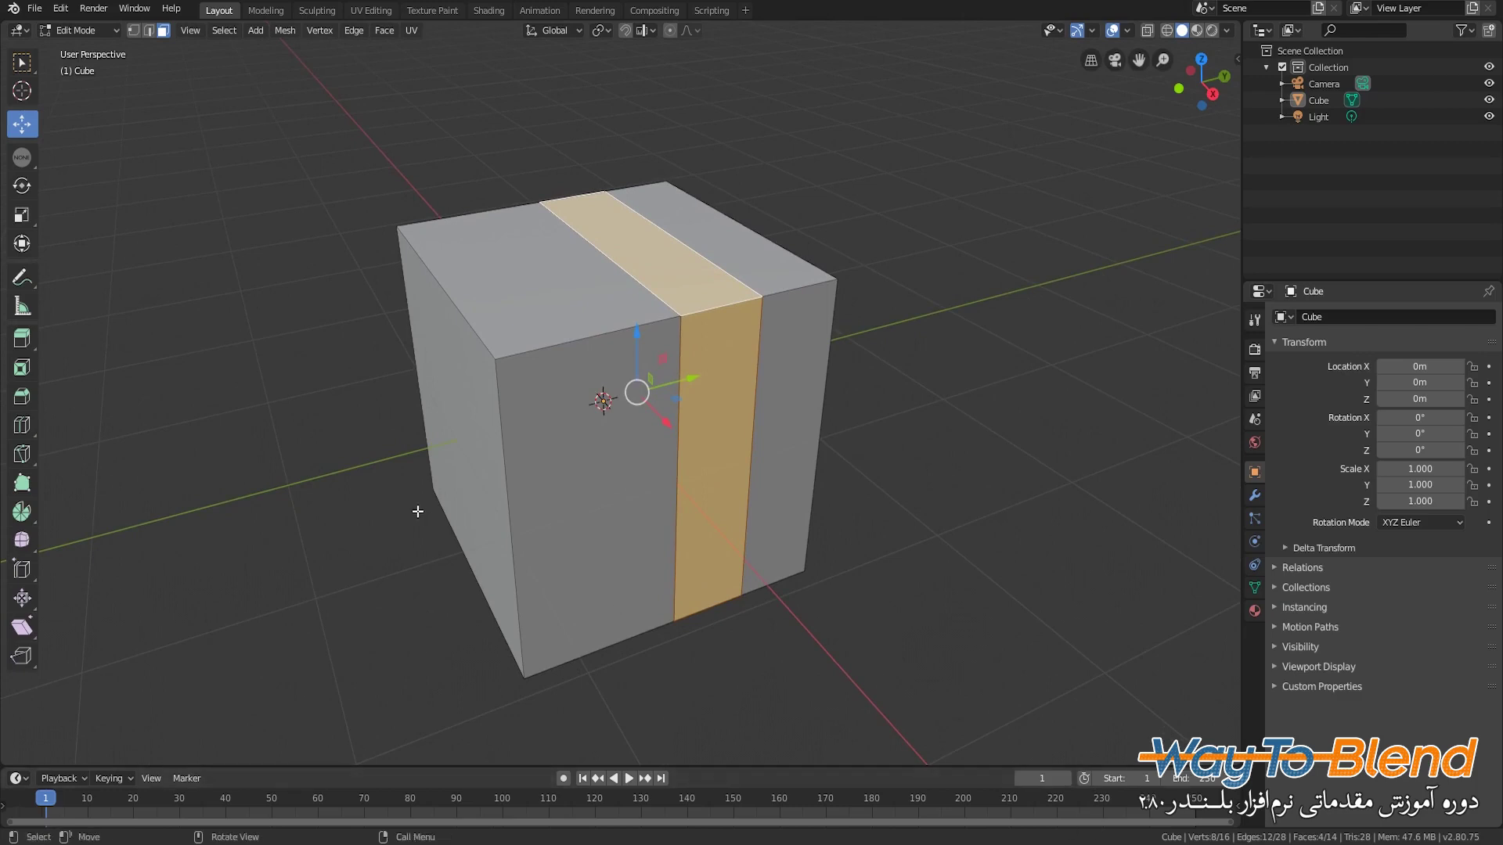
- Move the Preferences window up and left, then return focus to the main window
{"action": "left_click", "coordinate": [383, 815]}
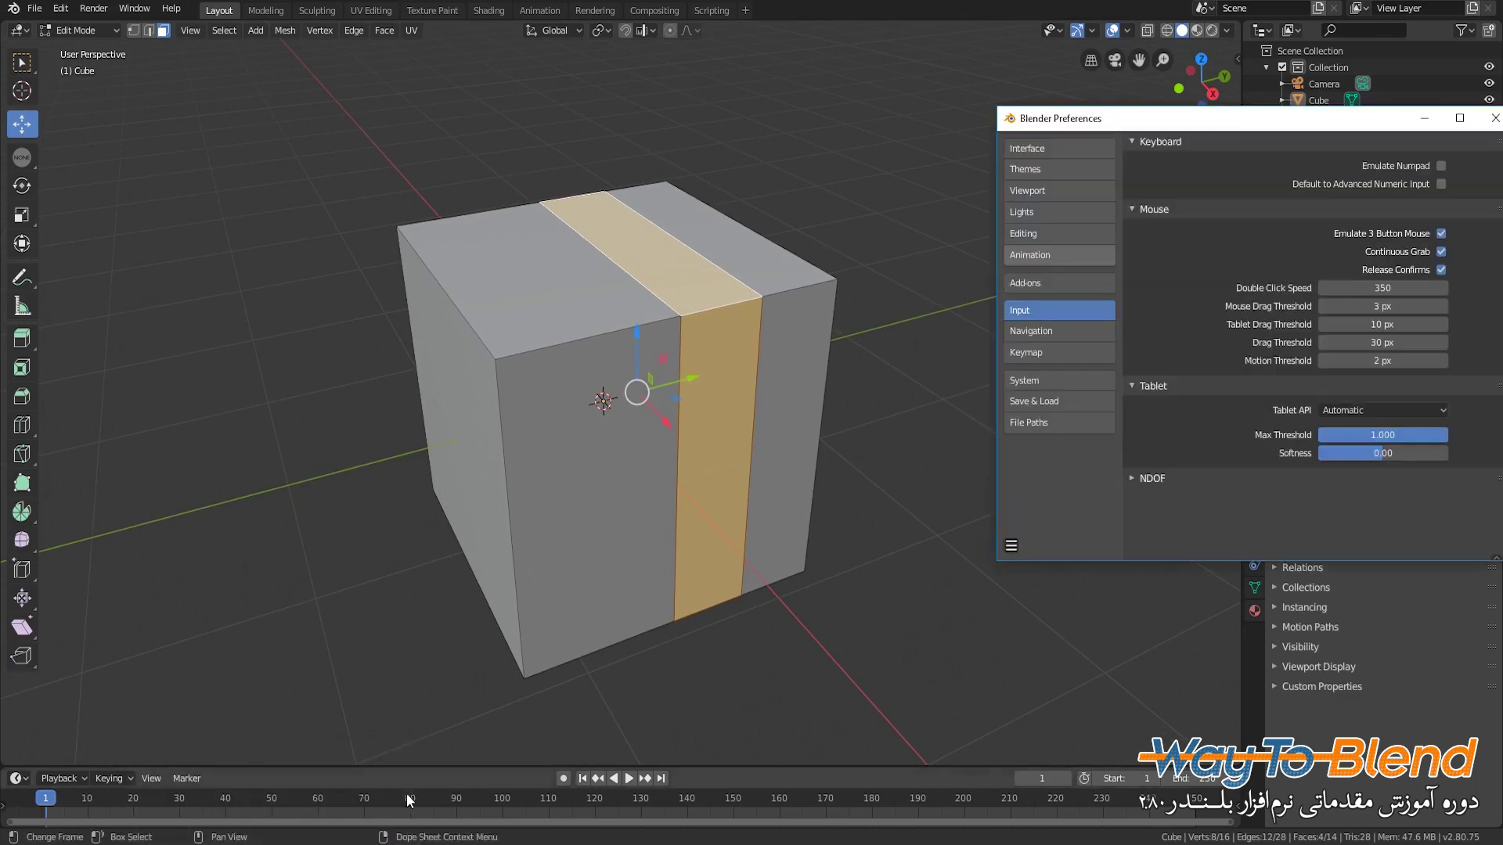
{"action": "left_click_drag", "start_coordinate": [1336, 130], "coordinate": [1171, 107]}
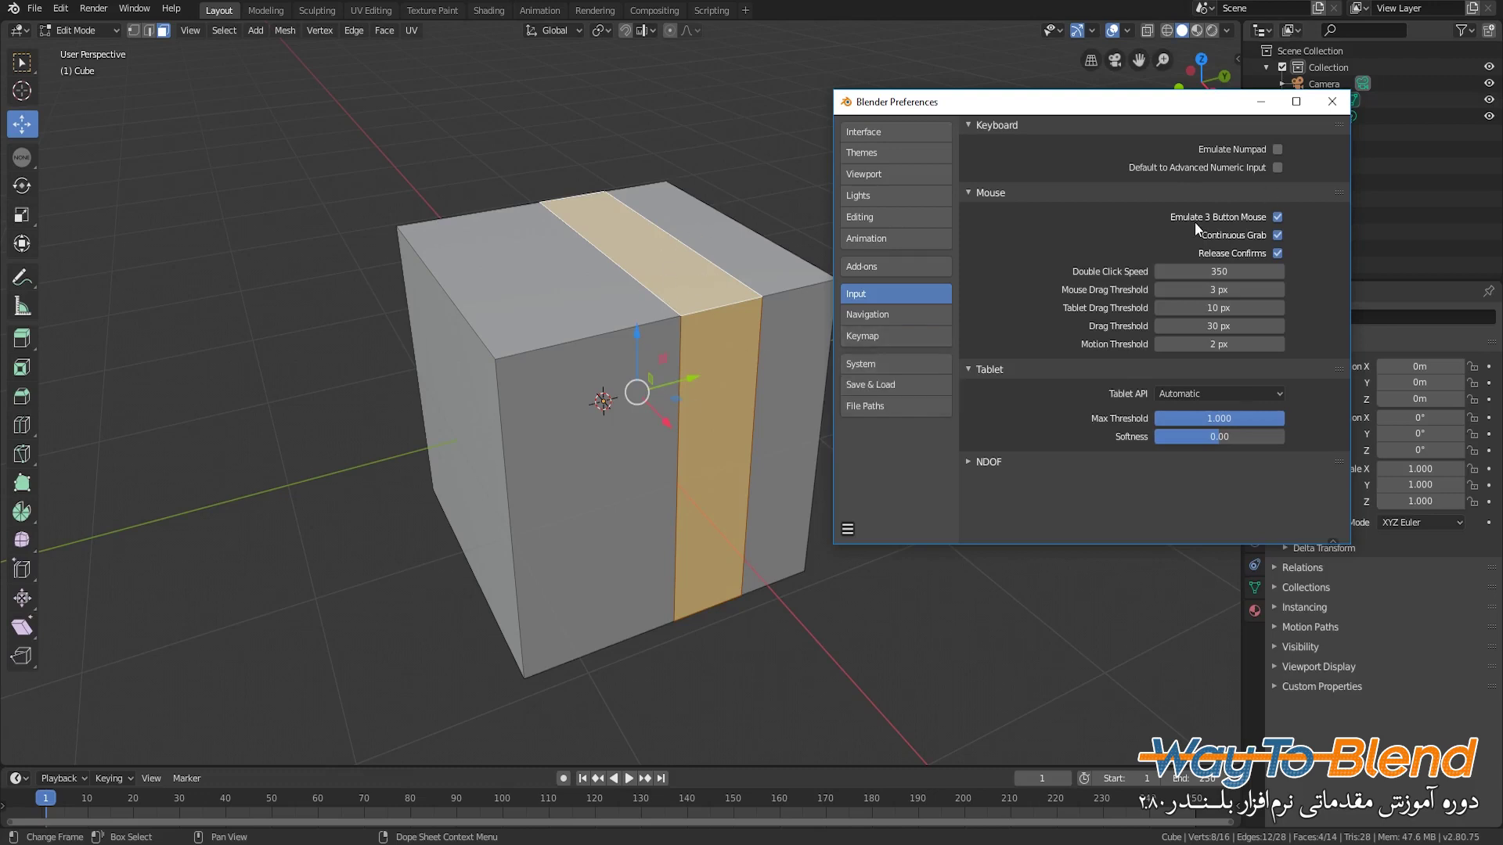
{"action": "left_click", "coordinate": [152, 29]}
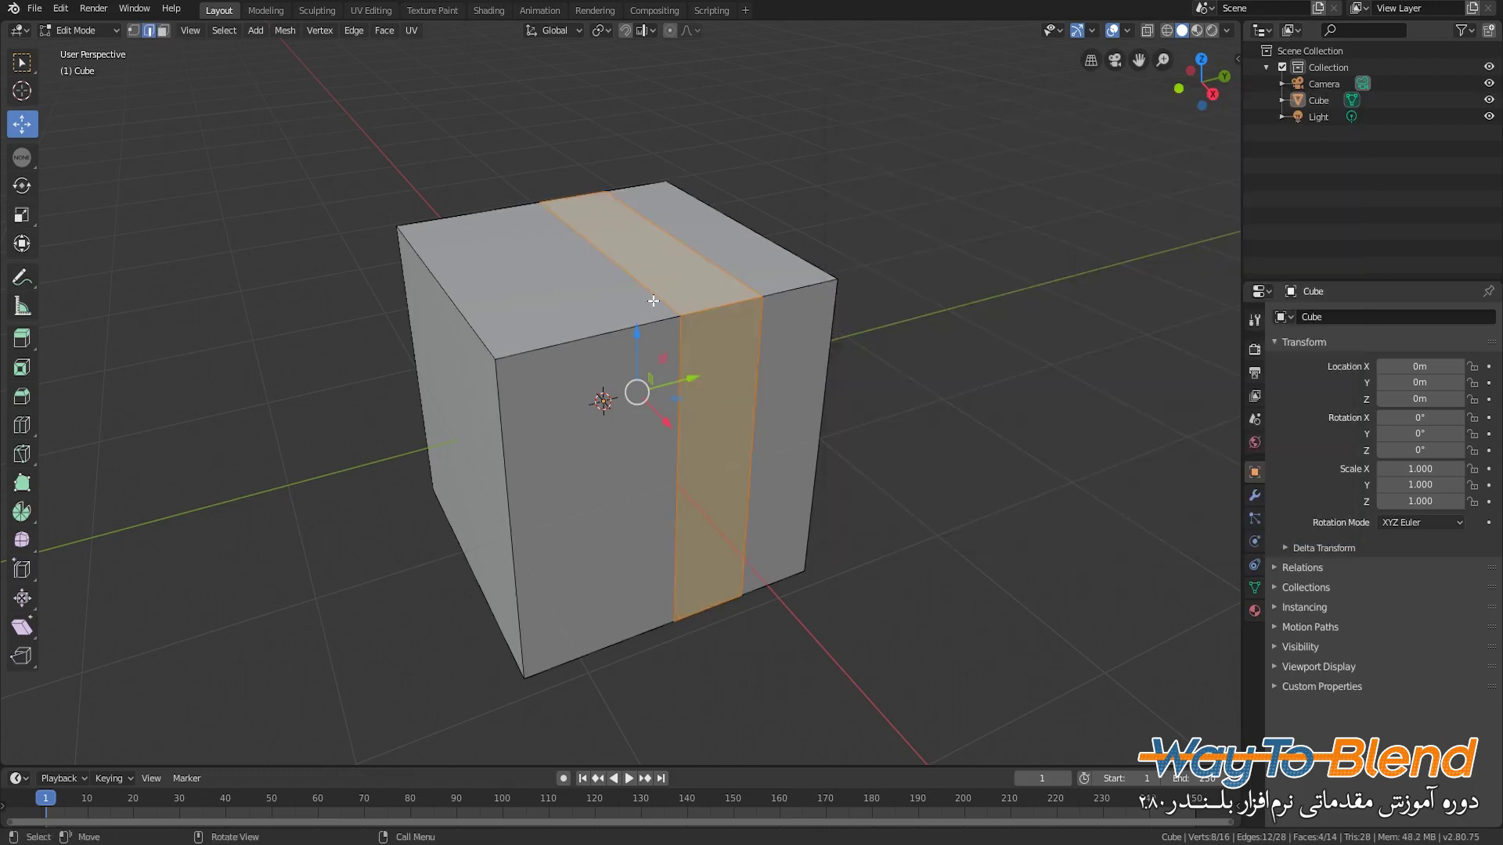
- In edge mode, select the right cut's edge loop over the top face and reopen input preferences
{"action": "left_click", "coordinate": [149, 29]}
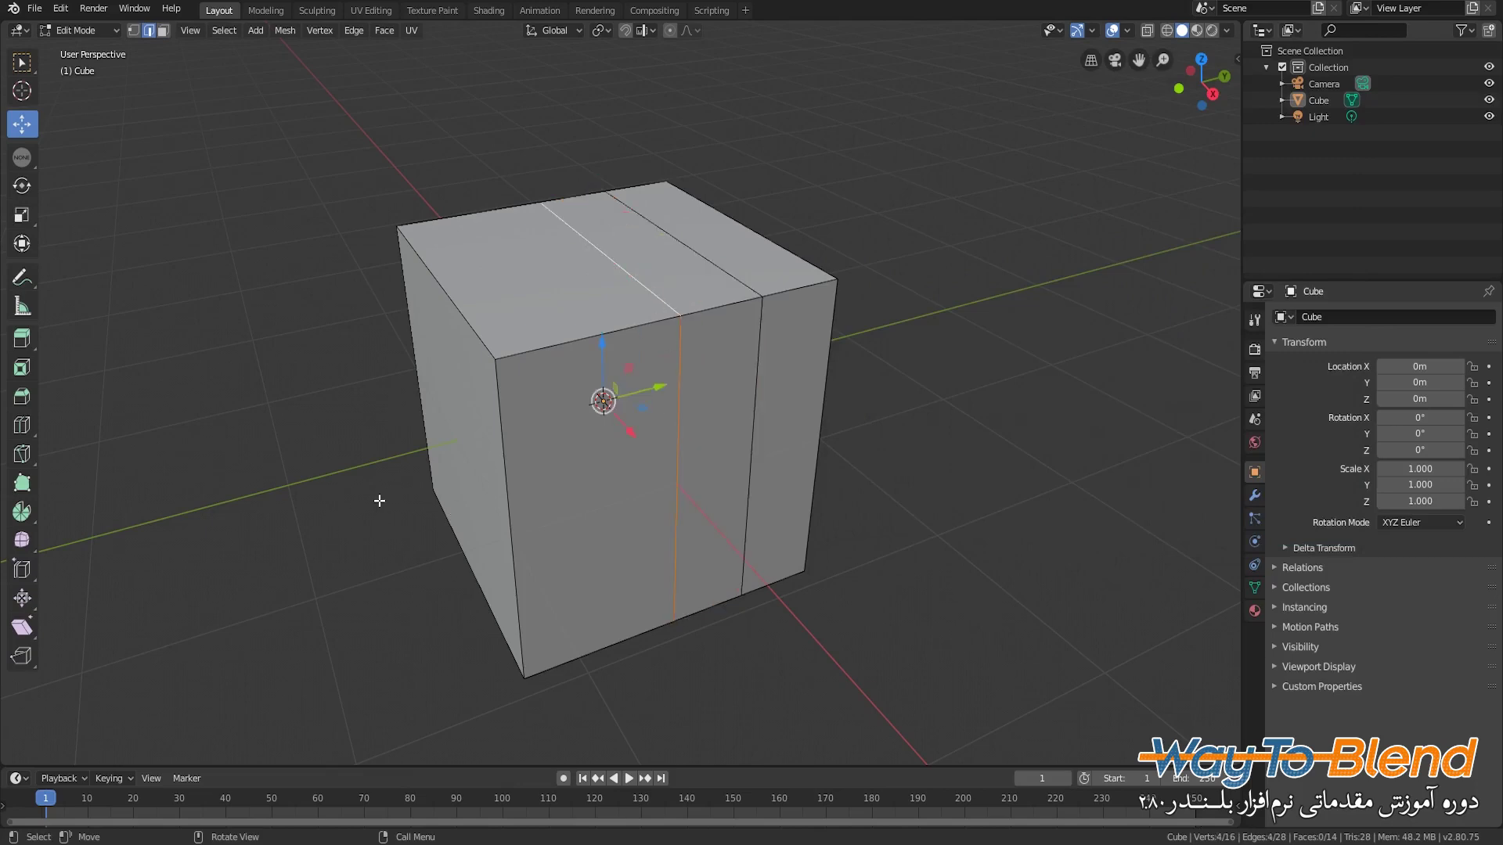
{"action": "middle_click_drag", "start_coordinate": [379, 500], "coordinate": [359, 496]}
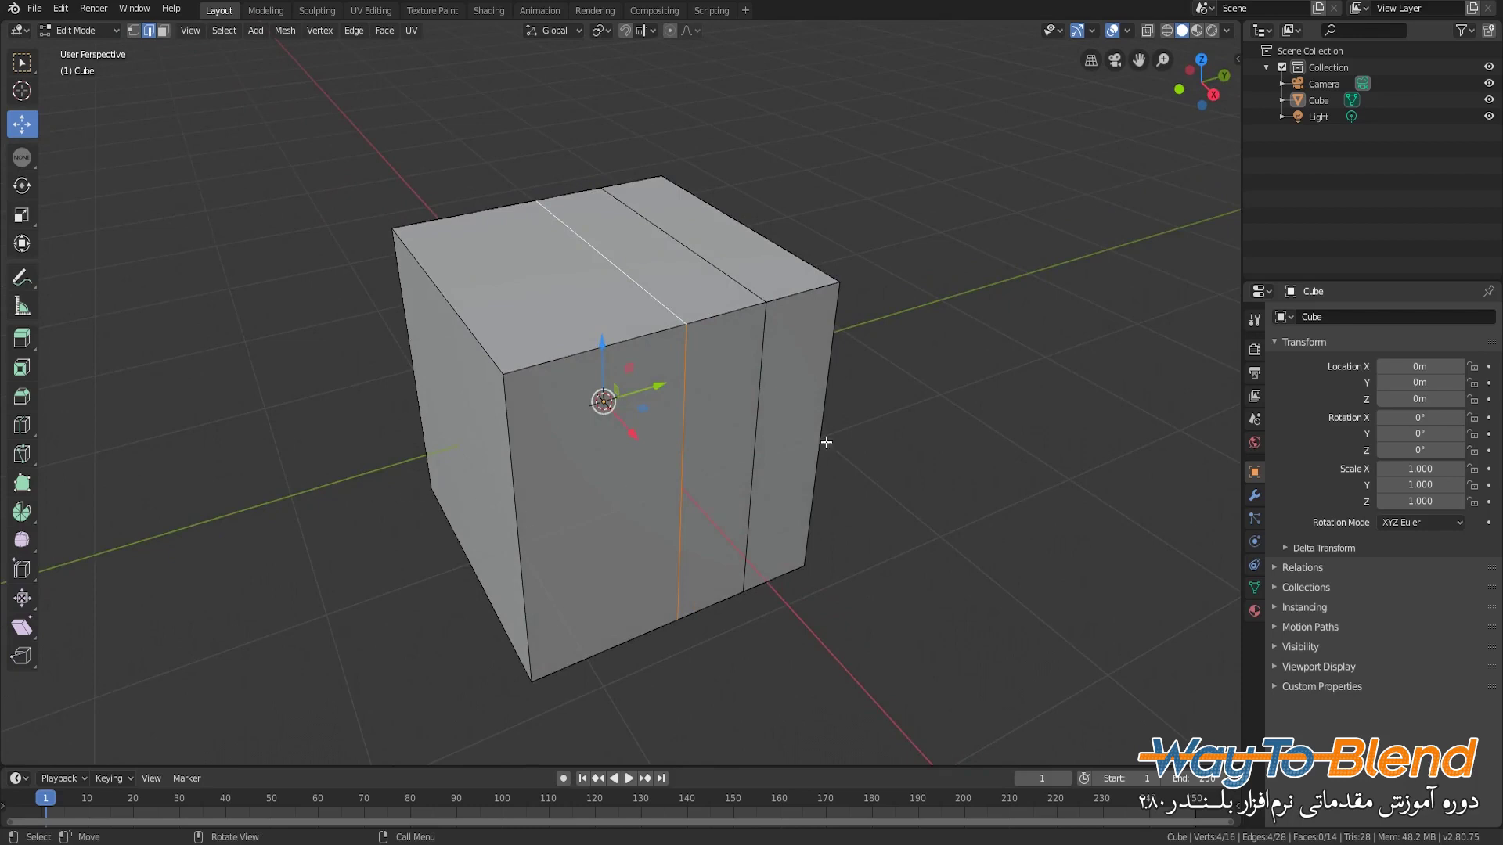
{"action": "left_click", "coordinate": [744, 284]}
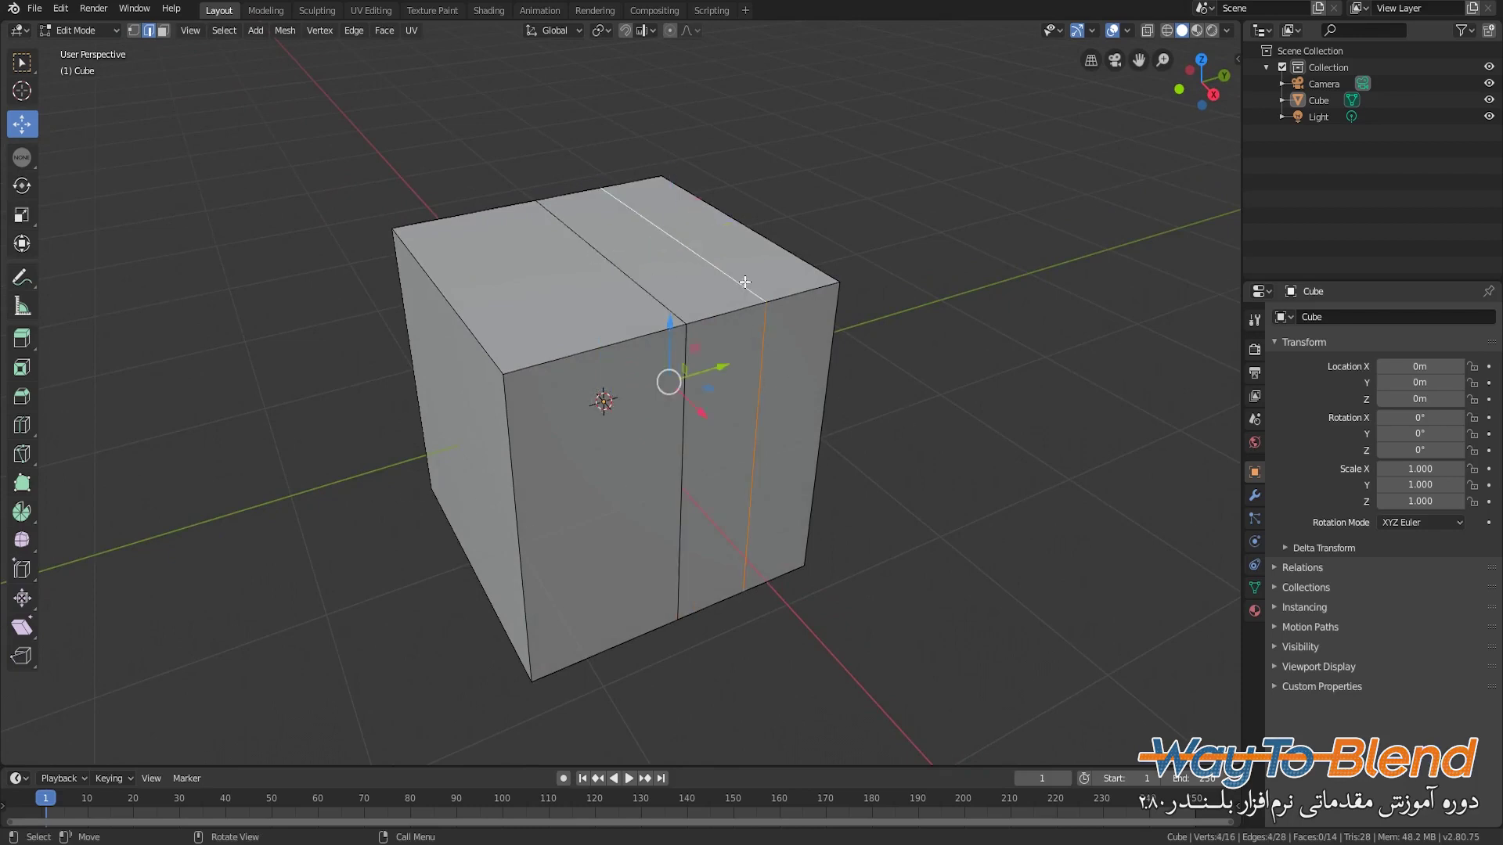
{"action": "key", "text": "ctrl+alt+u"}
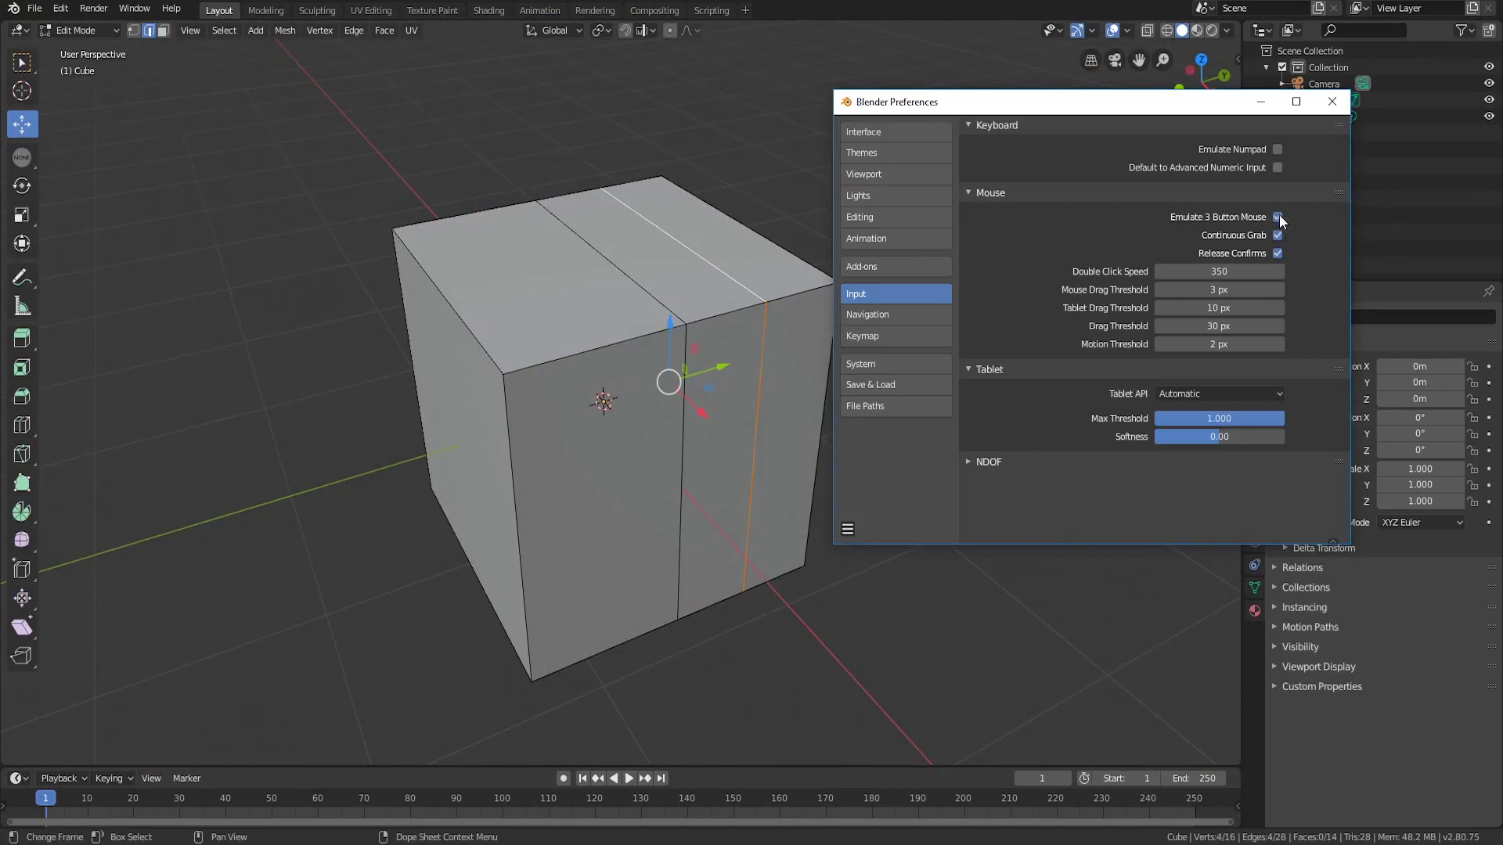
- Back in the main window, try two edge loops, then deselect and select the middle face loop
{"action": "left_click", "coordinate": [825, 7]}
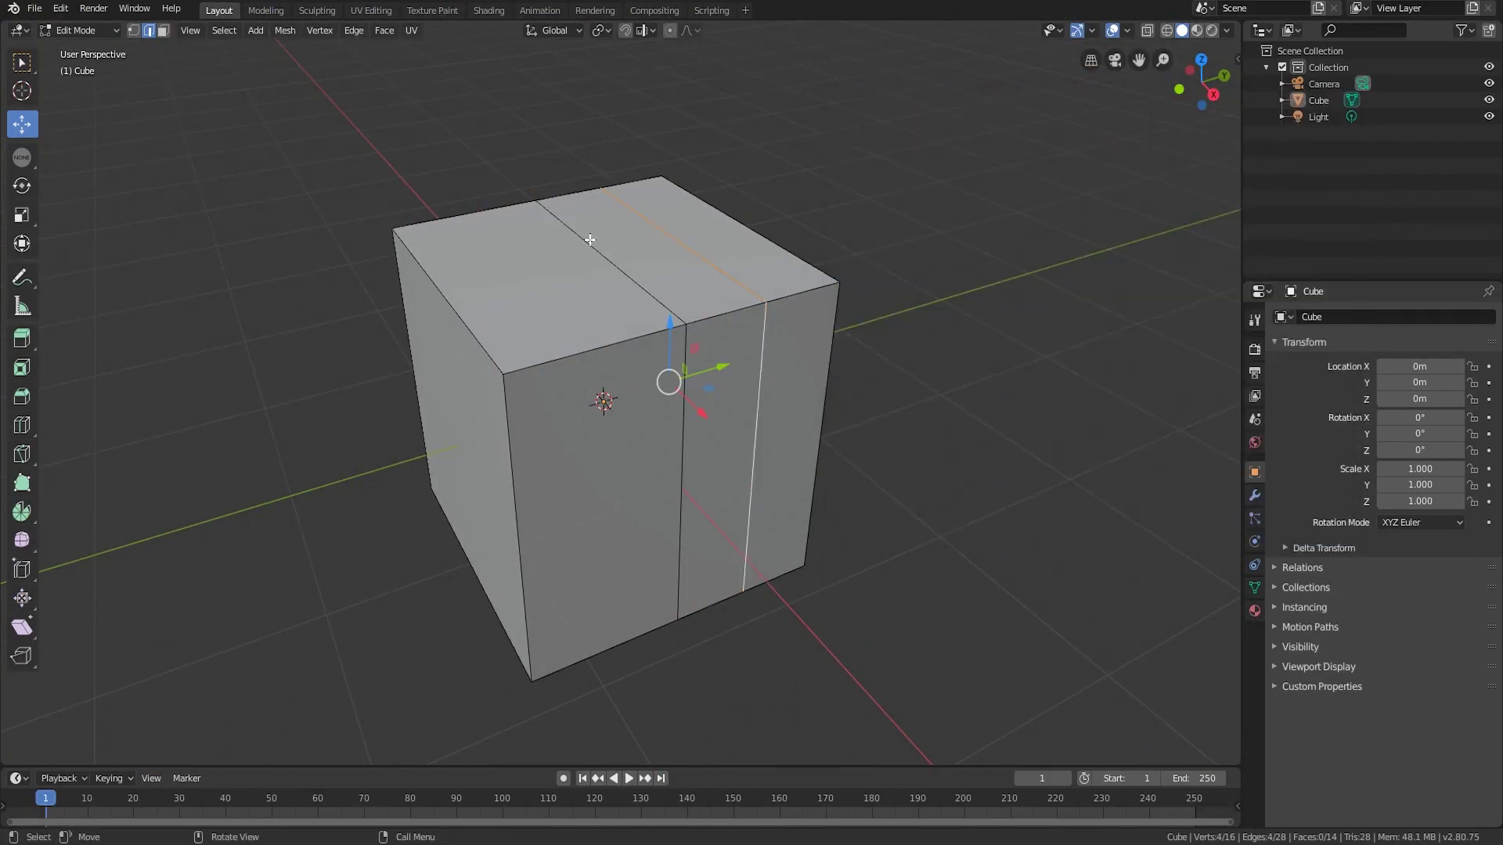
{"action": "left_click", "coordinate": [652, 302], "text": "alt"}
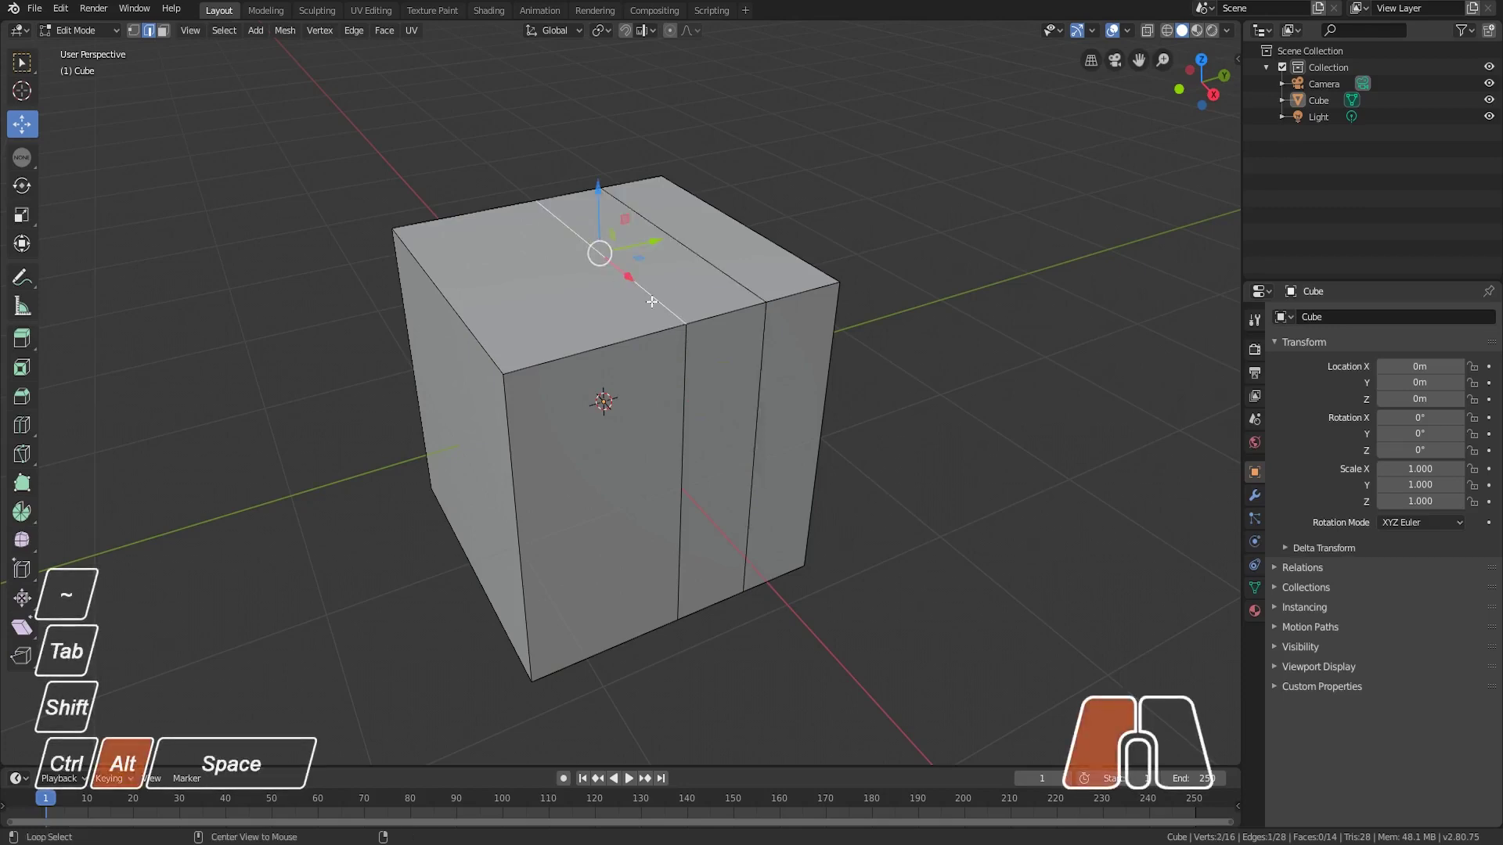
{"action": "left_click", "coordinate": [727, 269], "text": "alt"}
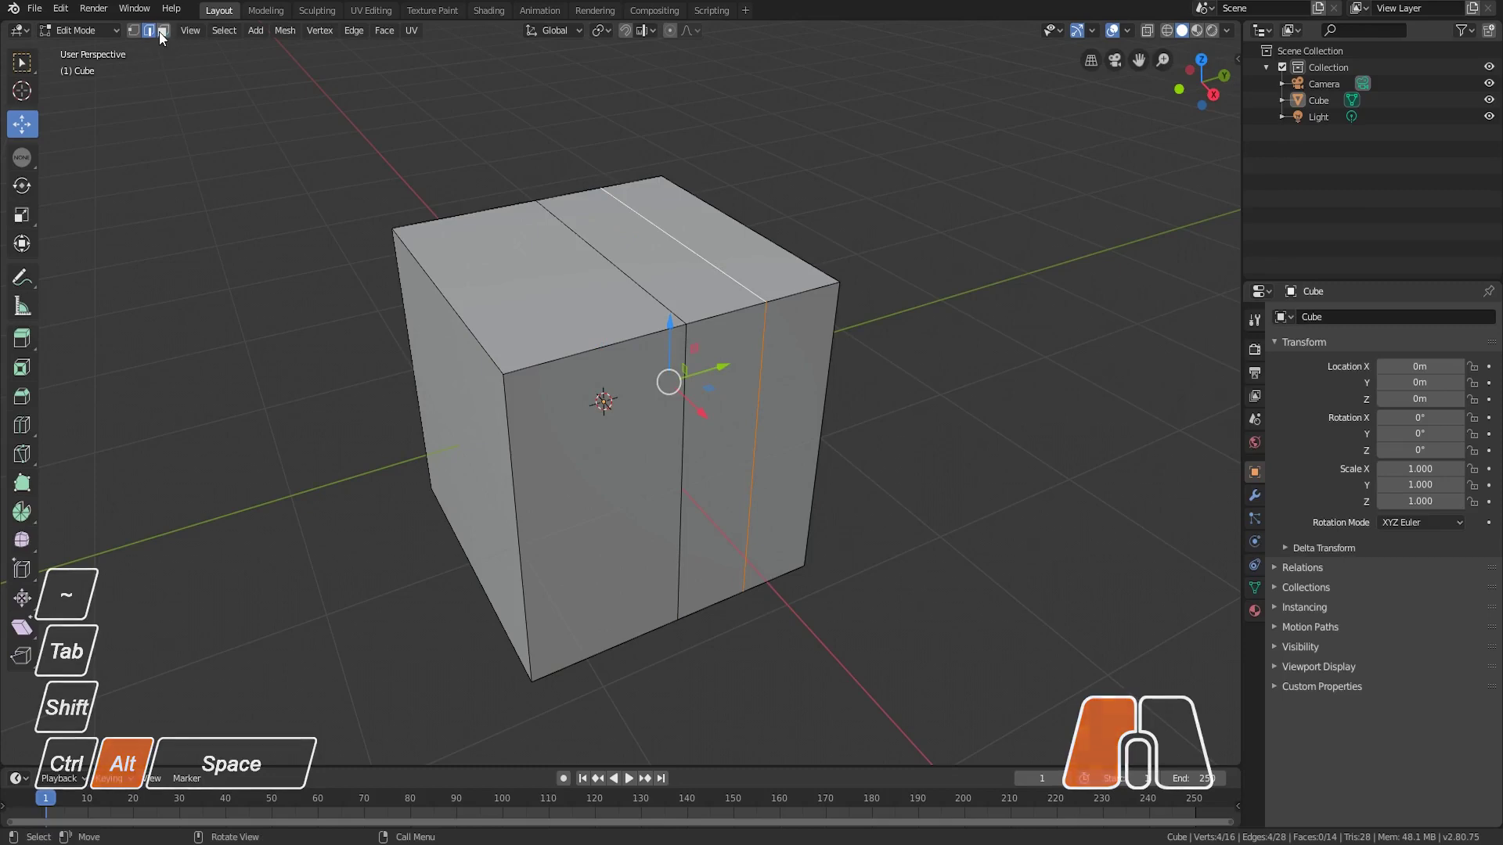
{"action": "key", "text": "alt+a"}
{"action": "left_click", "coordinate": [707, 313], "text": "alt"}
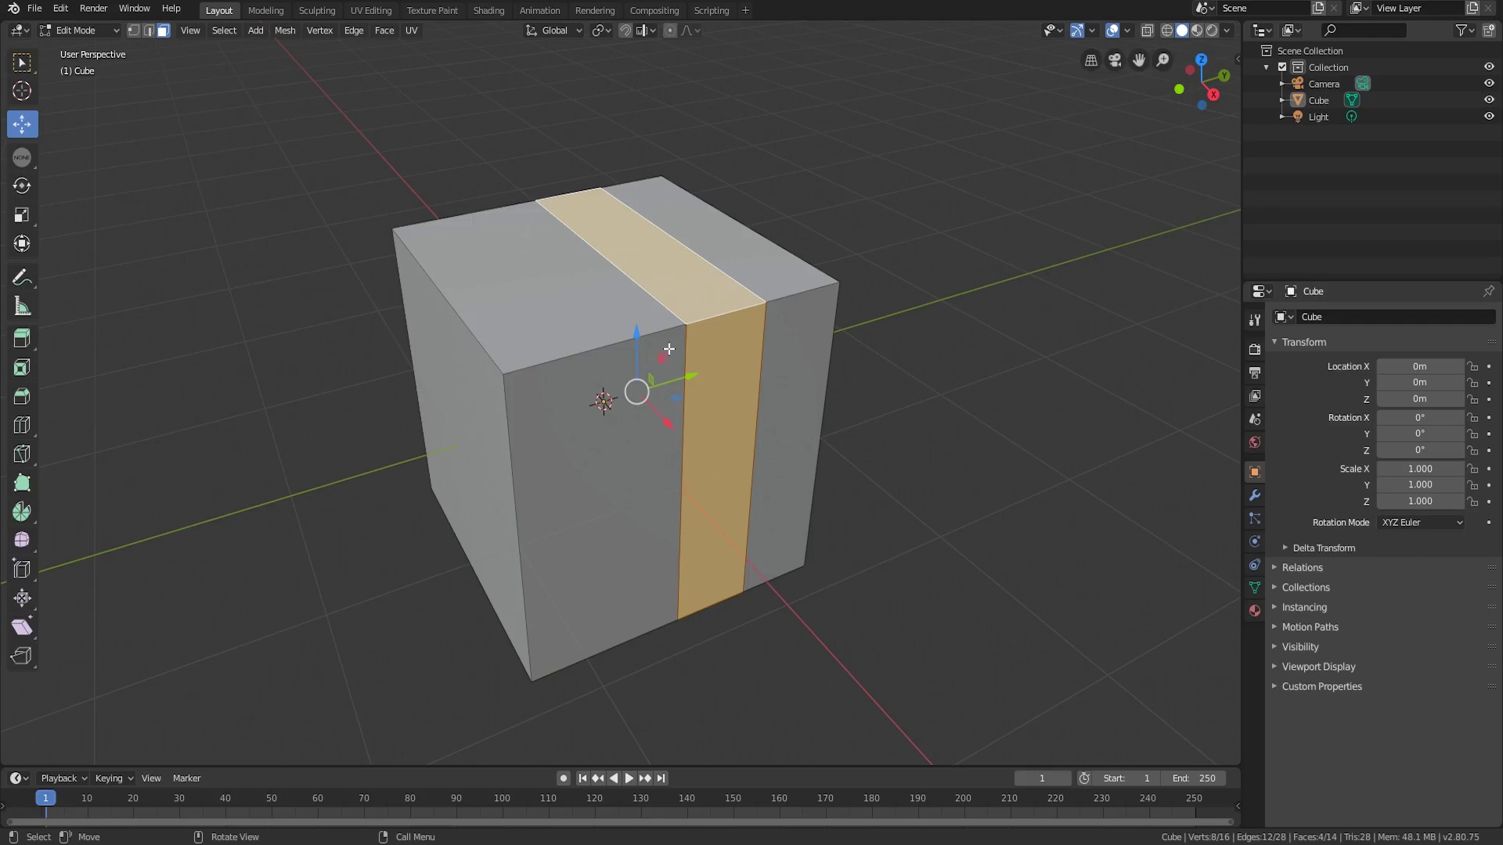
- Compare several face loops on the top and front, then select a single top edge in edge mode
{"action": "left_click", "coordinate": [638, 276]}
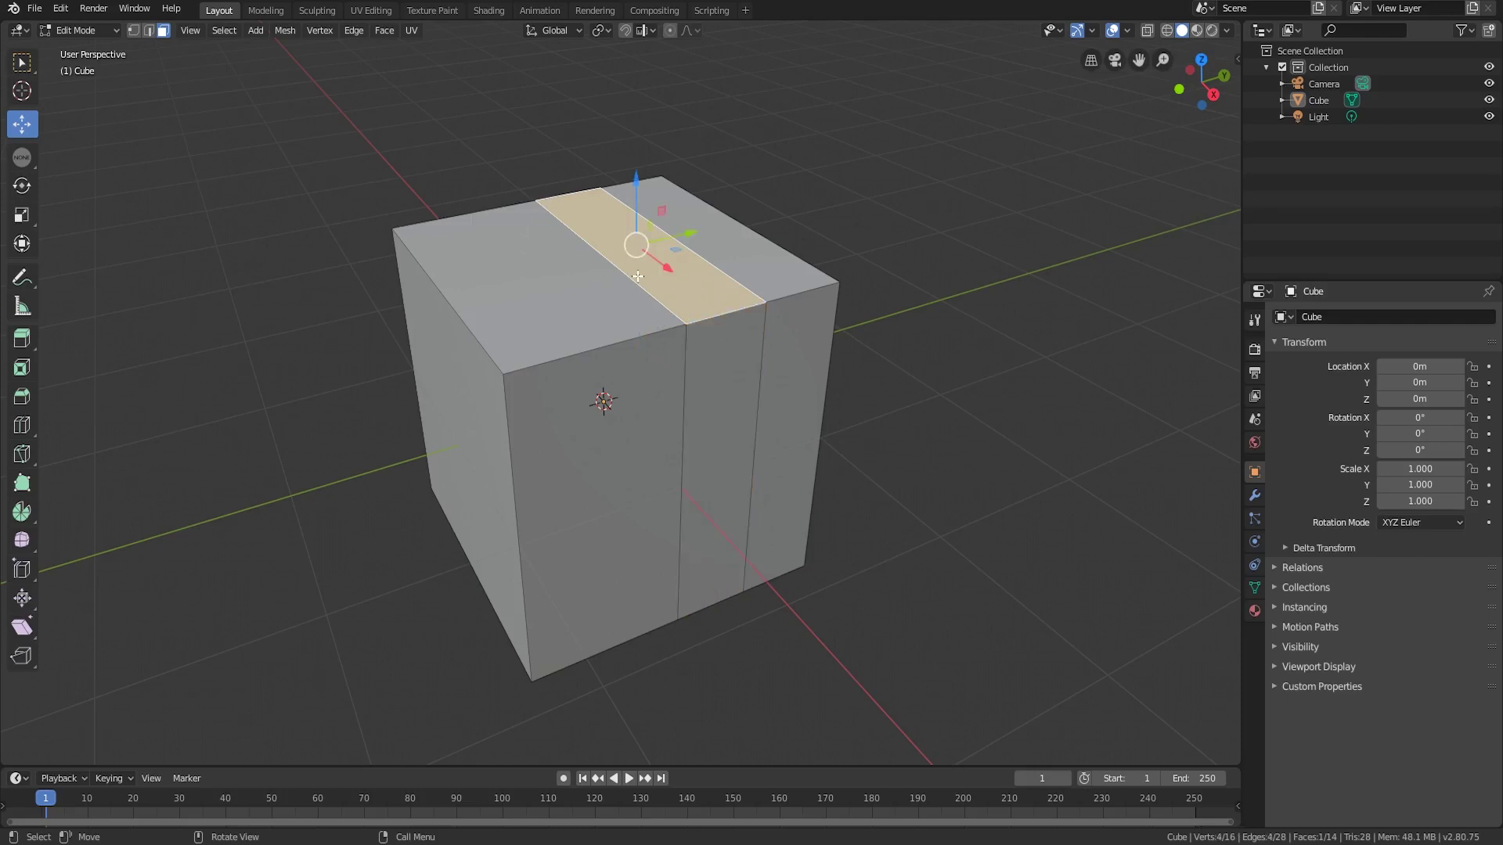
{"action": "left_click", "coordinate": [698, 323]}
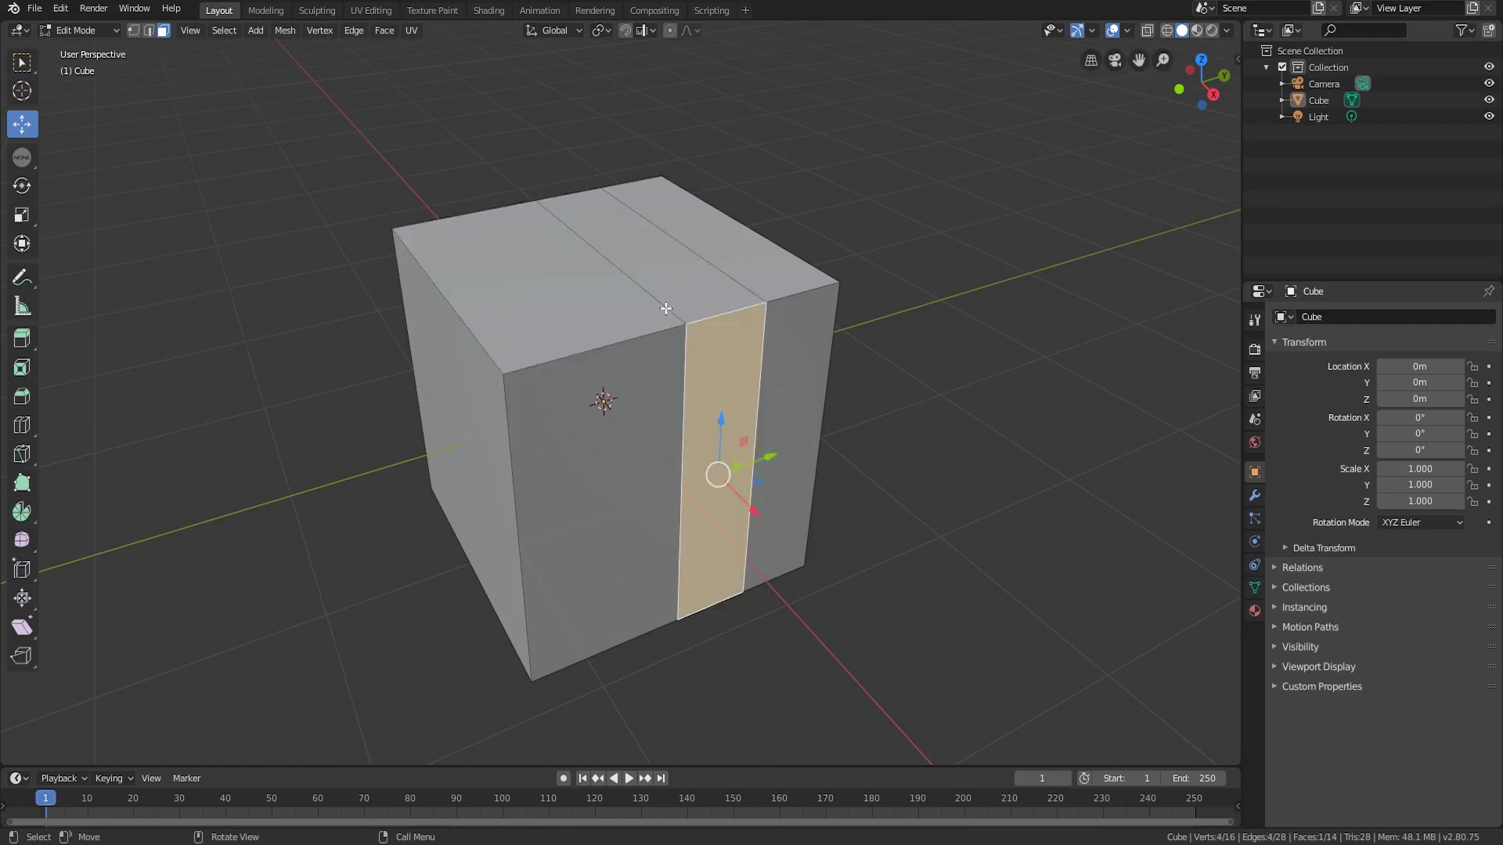
{"action": "left_click", "coordinate": [665, 309]}
{"action": "left_click", "coordinate": [721, 272]}
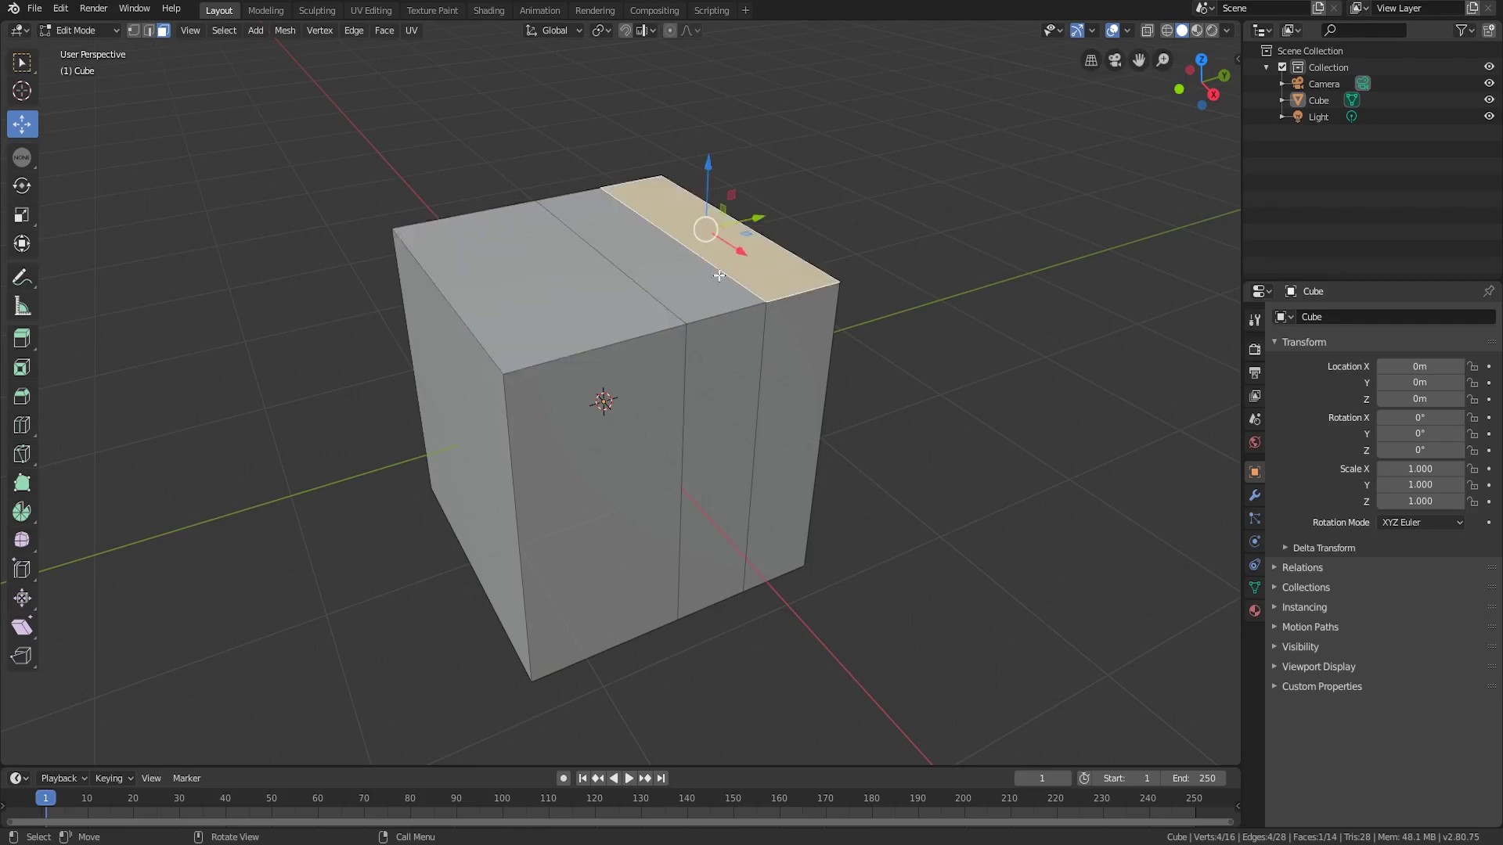
{"action": "left_click", "coordinate": [644, 291]}
{"action": "left_click", "coordinate": [716, 316]}
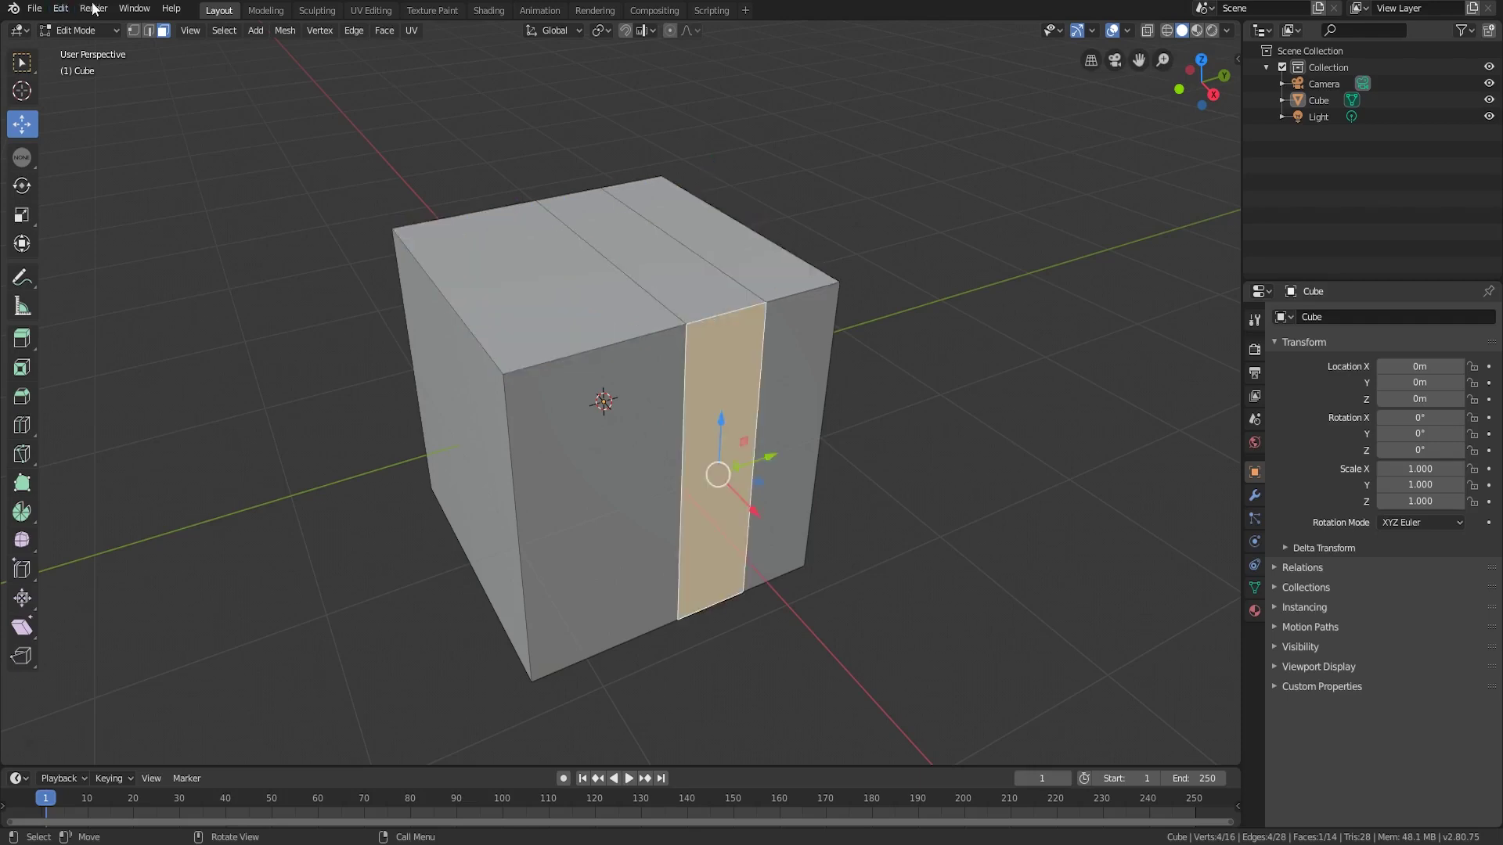
{"action": "left_click", "coordinate": [148, 30]}
{"action": "left_click", "coordinate": [622, 267]}
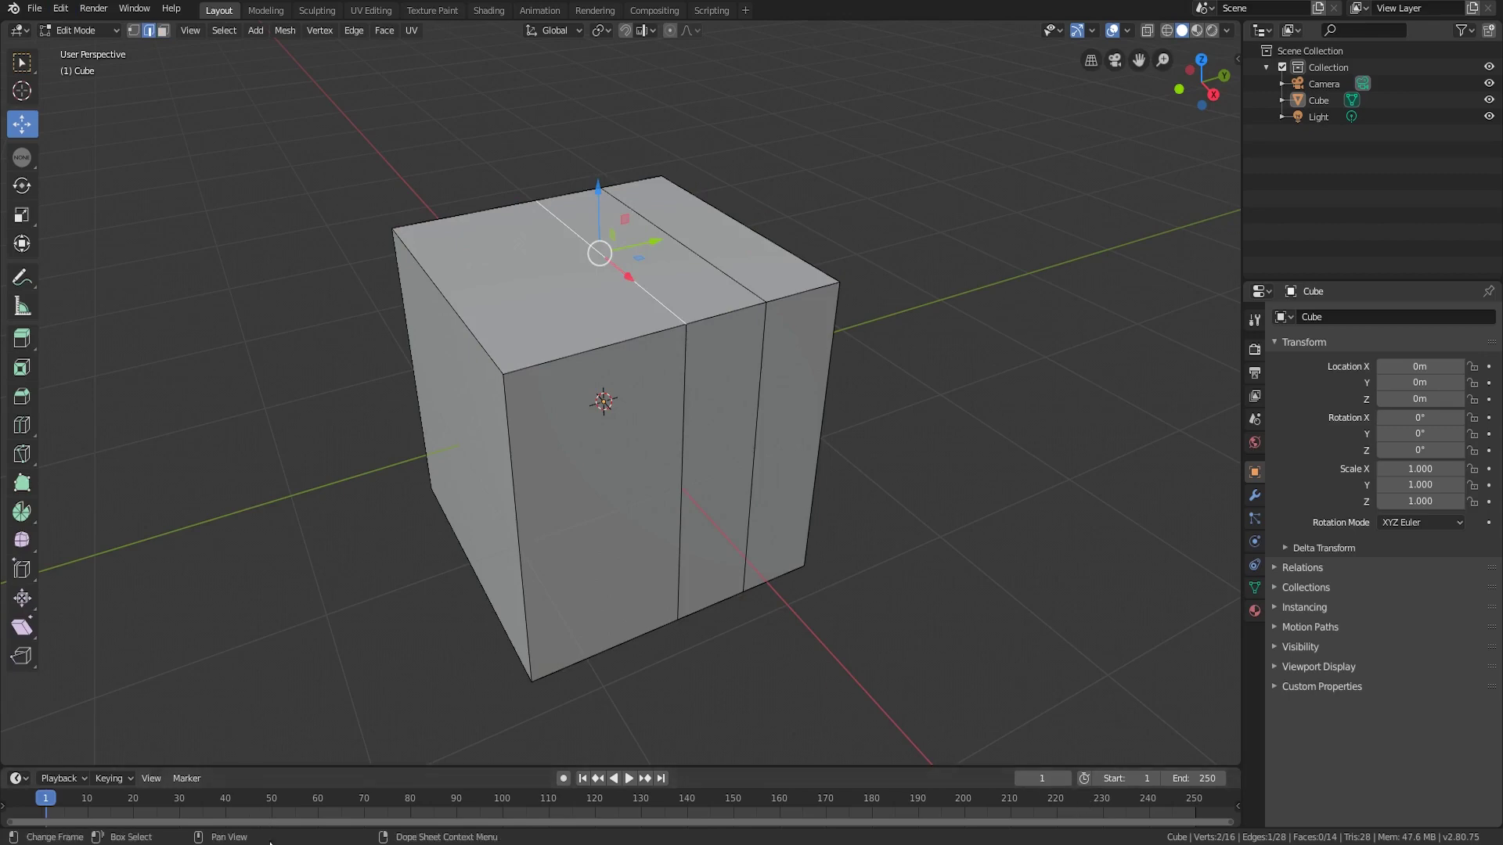
- After checking preferences, alternate between the left and right cut edge loops, then open the Select menu
{"action": "left_click", "coordinate": [361, 782]}
{"action": "mouse_move", "coordinate": [1277, 218]}
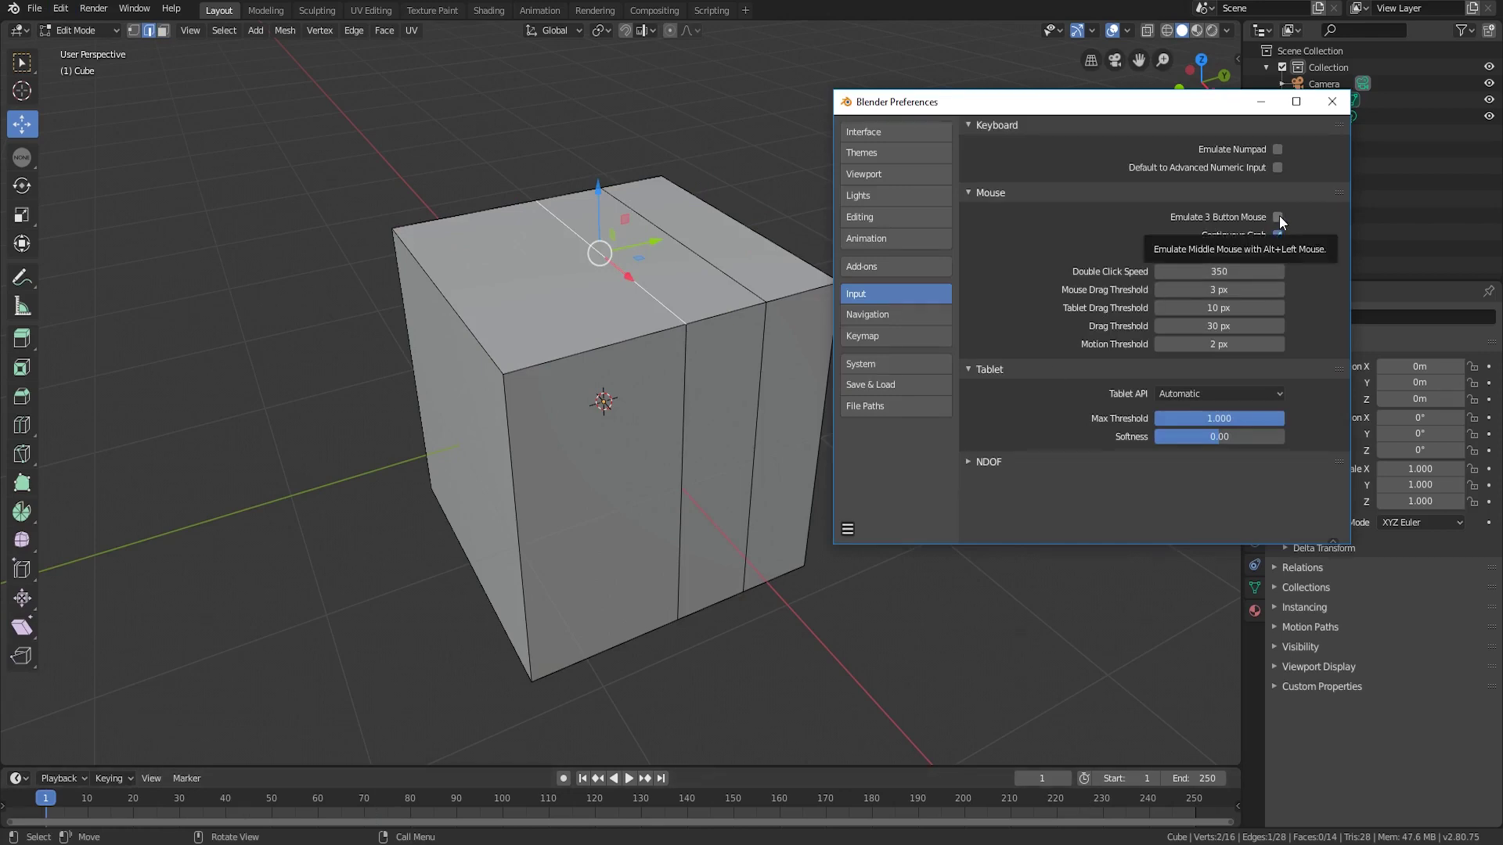
{"action": "left_click", "coordinate": [686, 352], "text": "alt"}
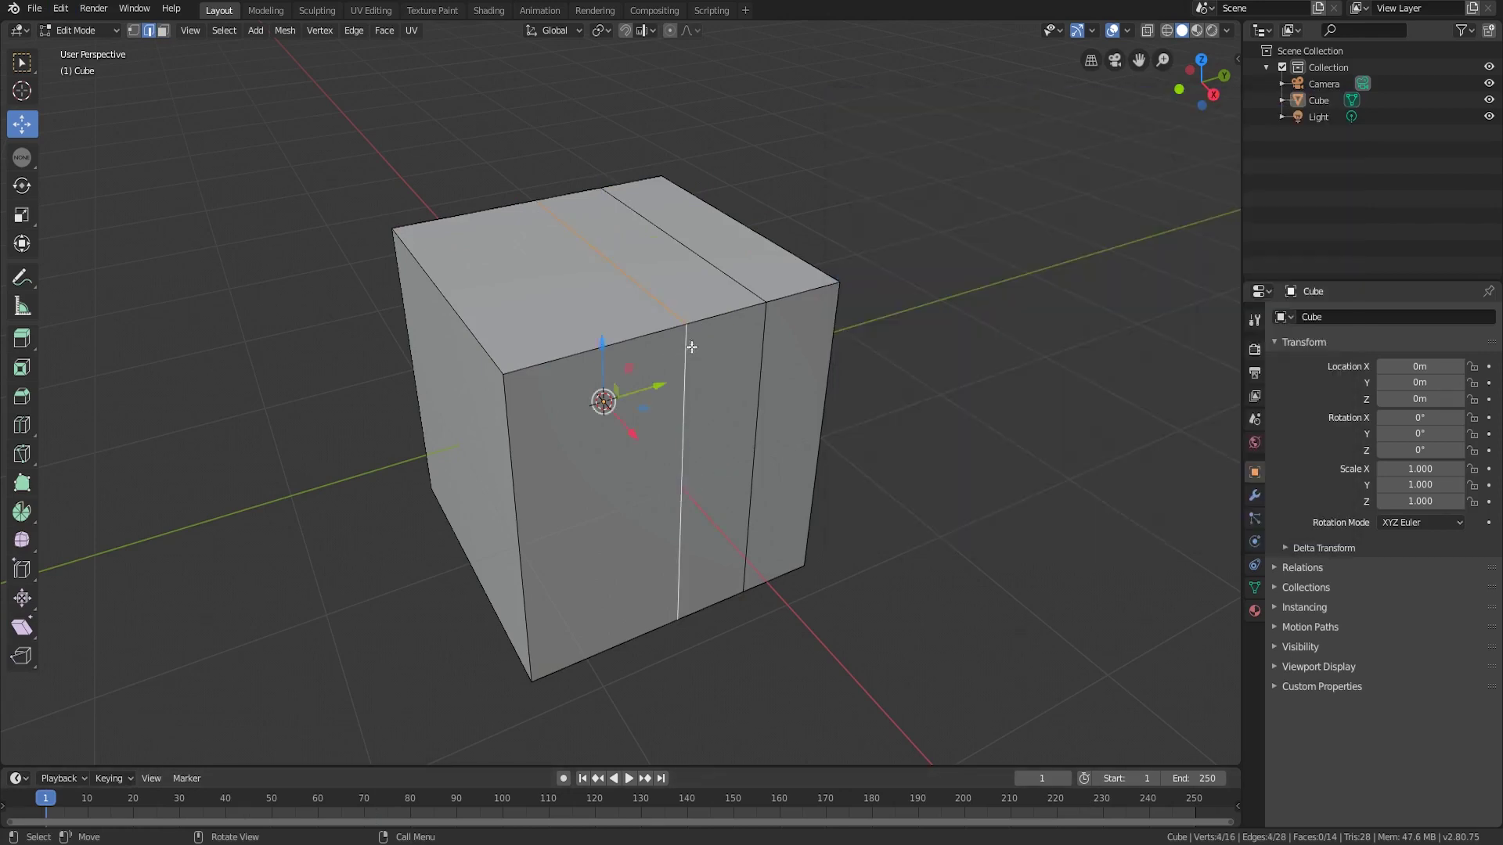
{"action": "left_click", "coordinate": [761, 305], "text": "alt"}
{"action": "left_click", "coordinate": [642, 289]}
{"action": "left_click", "coordinate": [765, 345], "text": "alt"}
{"action": "left_click", "coordinate": [634, 282], "text": "alt"}
{"action": "left_click", "coordinate": [210, 32]}
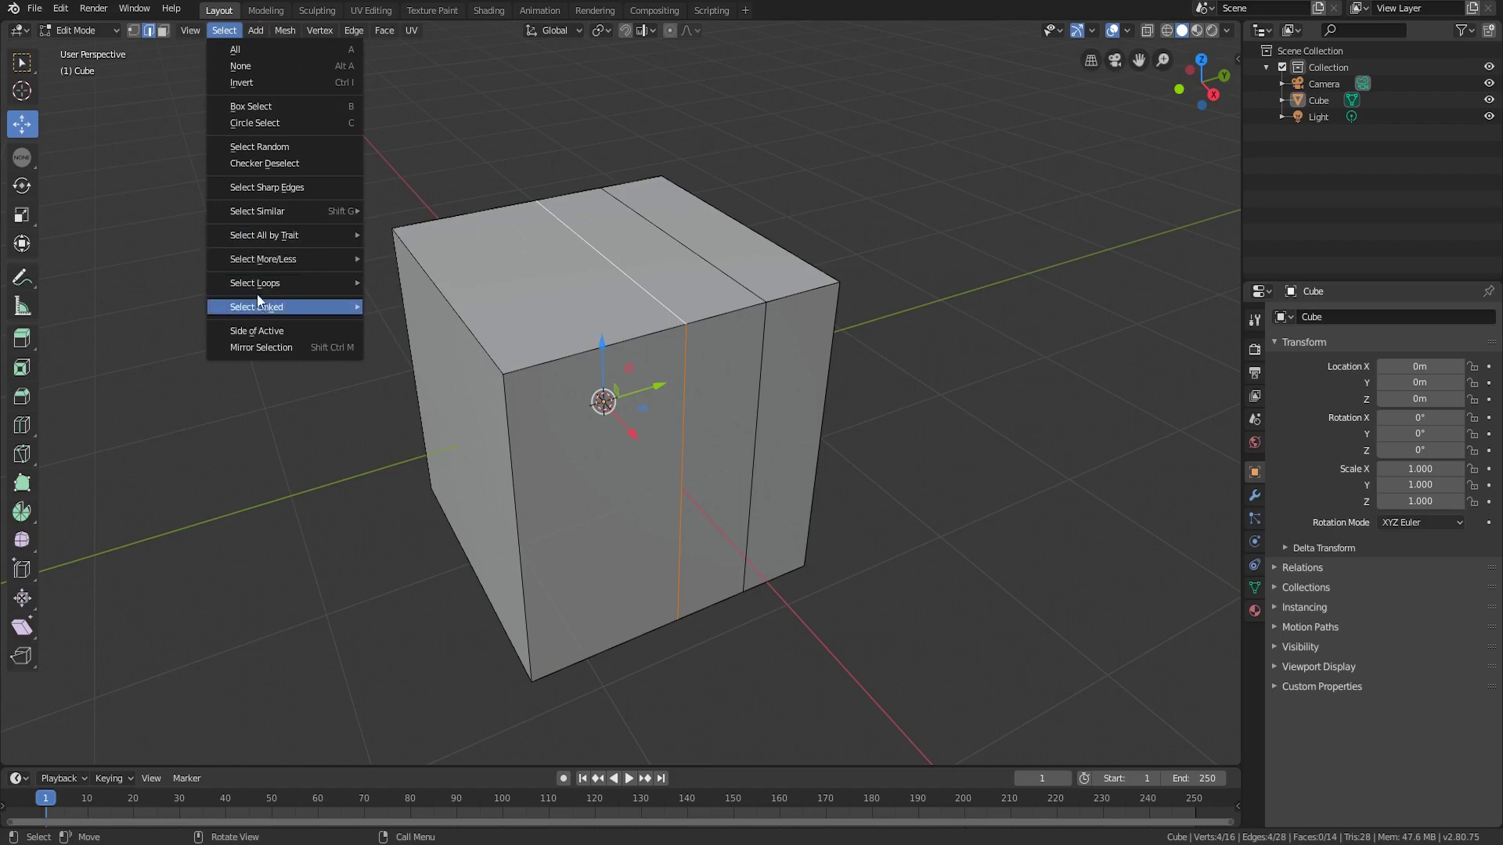
- Grow a single top-face edge into its full loop with Select > Select Loops > Edge Loops
{"action": "mouse_move", "coordinate": [282, 283]}
{"action": "left_click", "coordinate": [422, 283]}
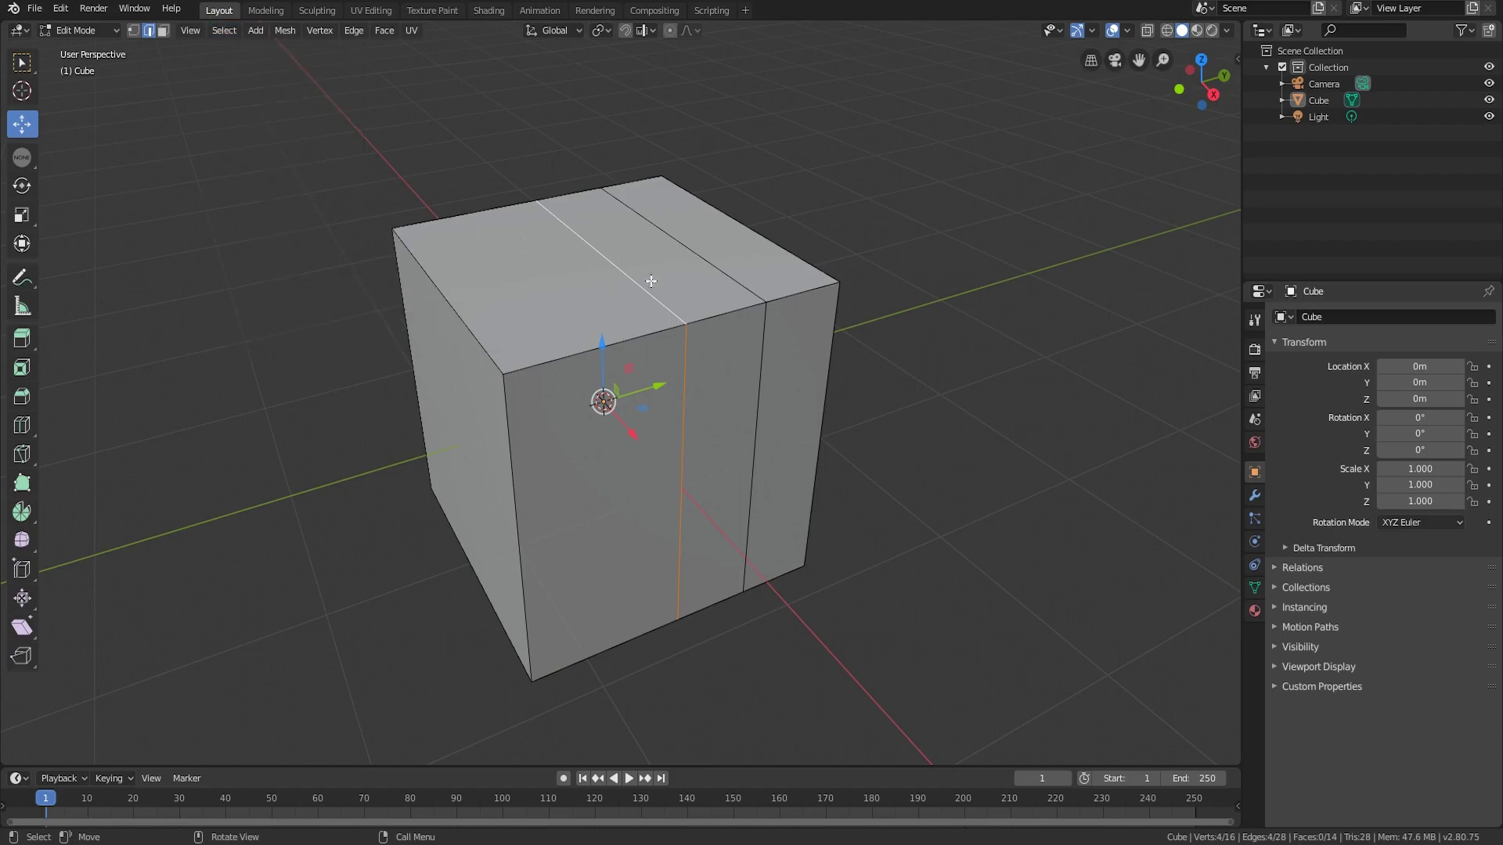
{"action": "left_click", "coordinate": [744, 275]}
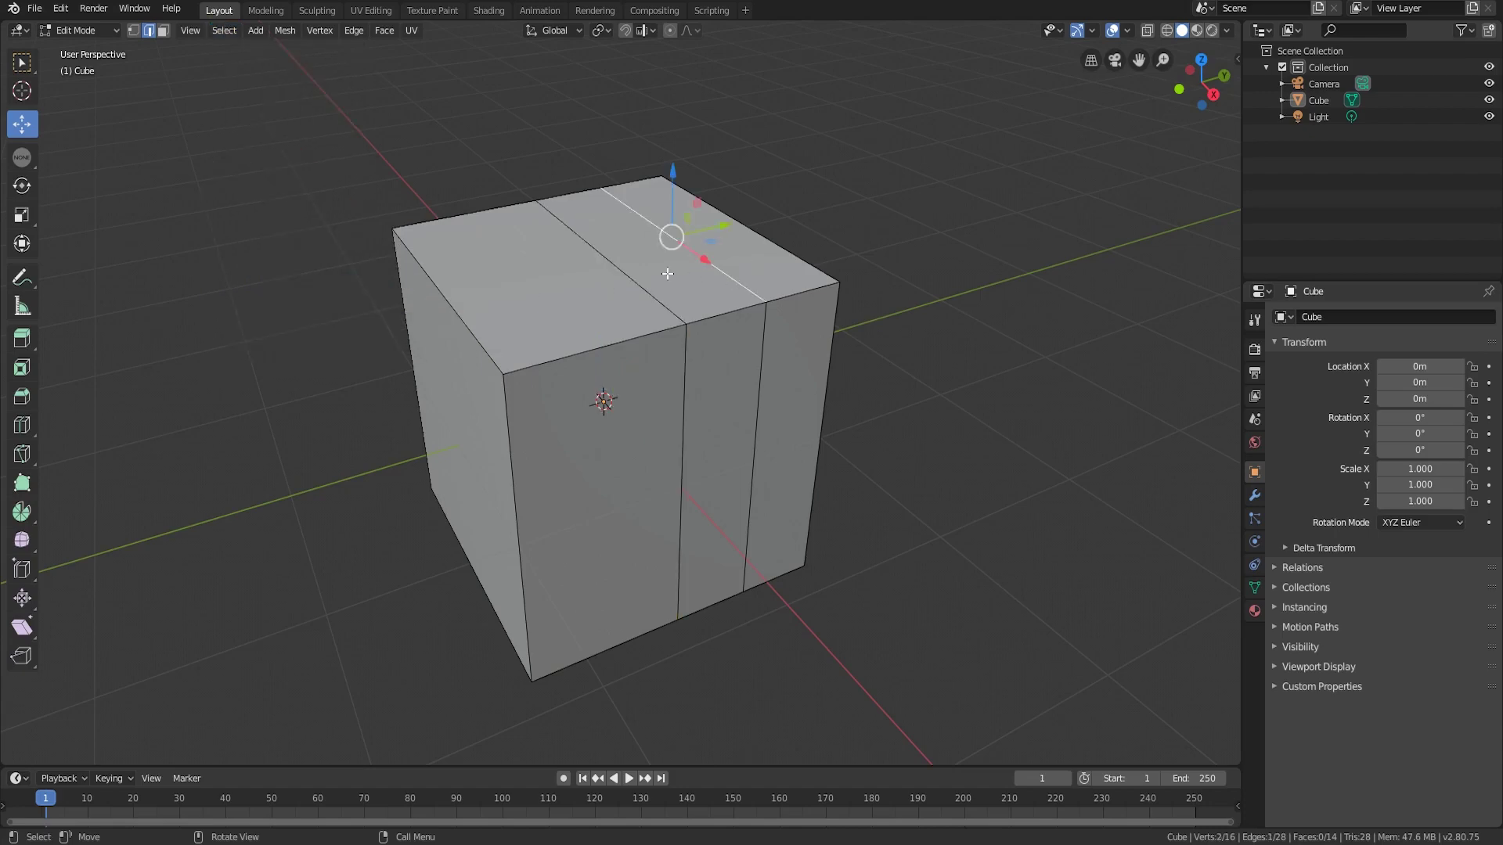
{"action": "left_click", "coordinate": [219, 35]}
{"action": "mouse_move", "coordinate": [255, 283]}
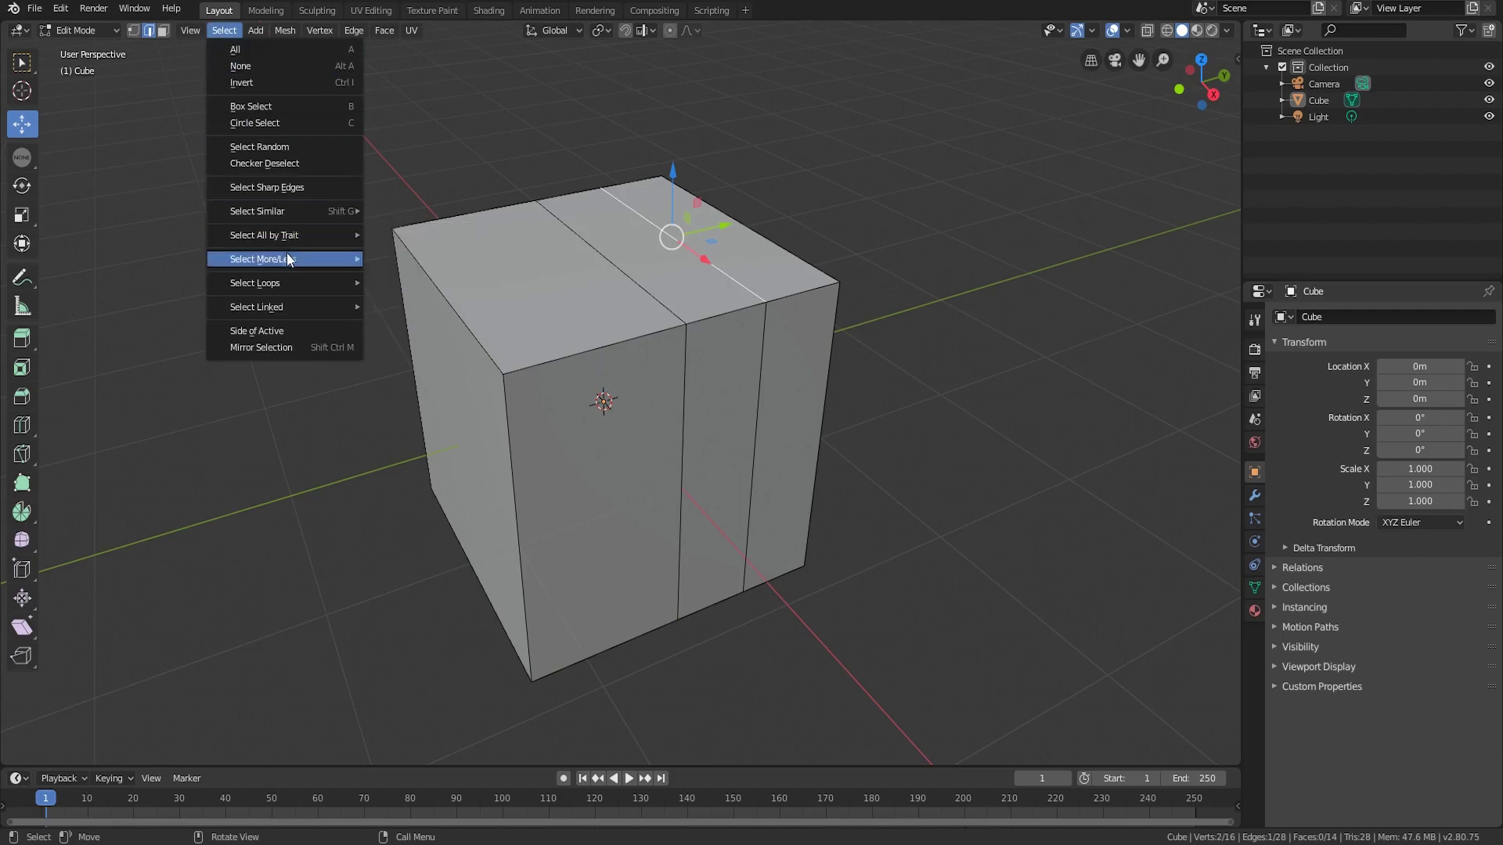
{"action": "left_click", "coordinate": [459, 283]}
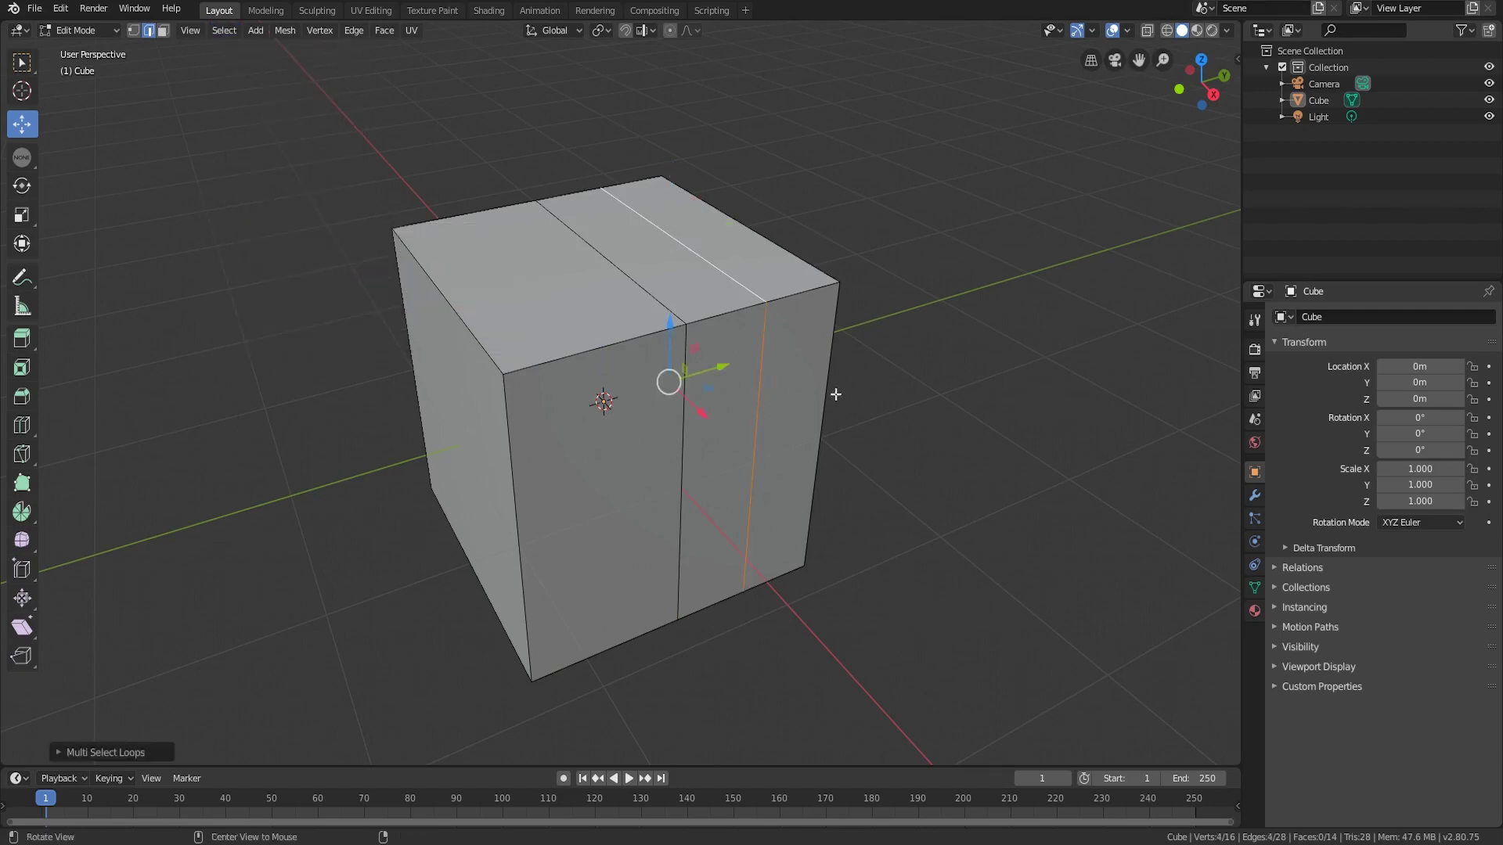
{"action": "mouse_move", "coordinate": [832, 394]}
{"action": "middle_mouse_down"}
{"action": "mouse_move", "coordinate": [898, 437]}
{"action": "mouse_move", "coordinate": [798, 420]}
{"action": "mouse_move", "coordinate": [810, 426]}
{"action": "middle_mouse_up"}
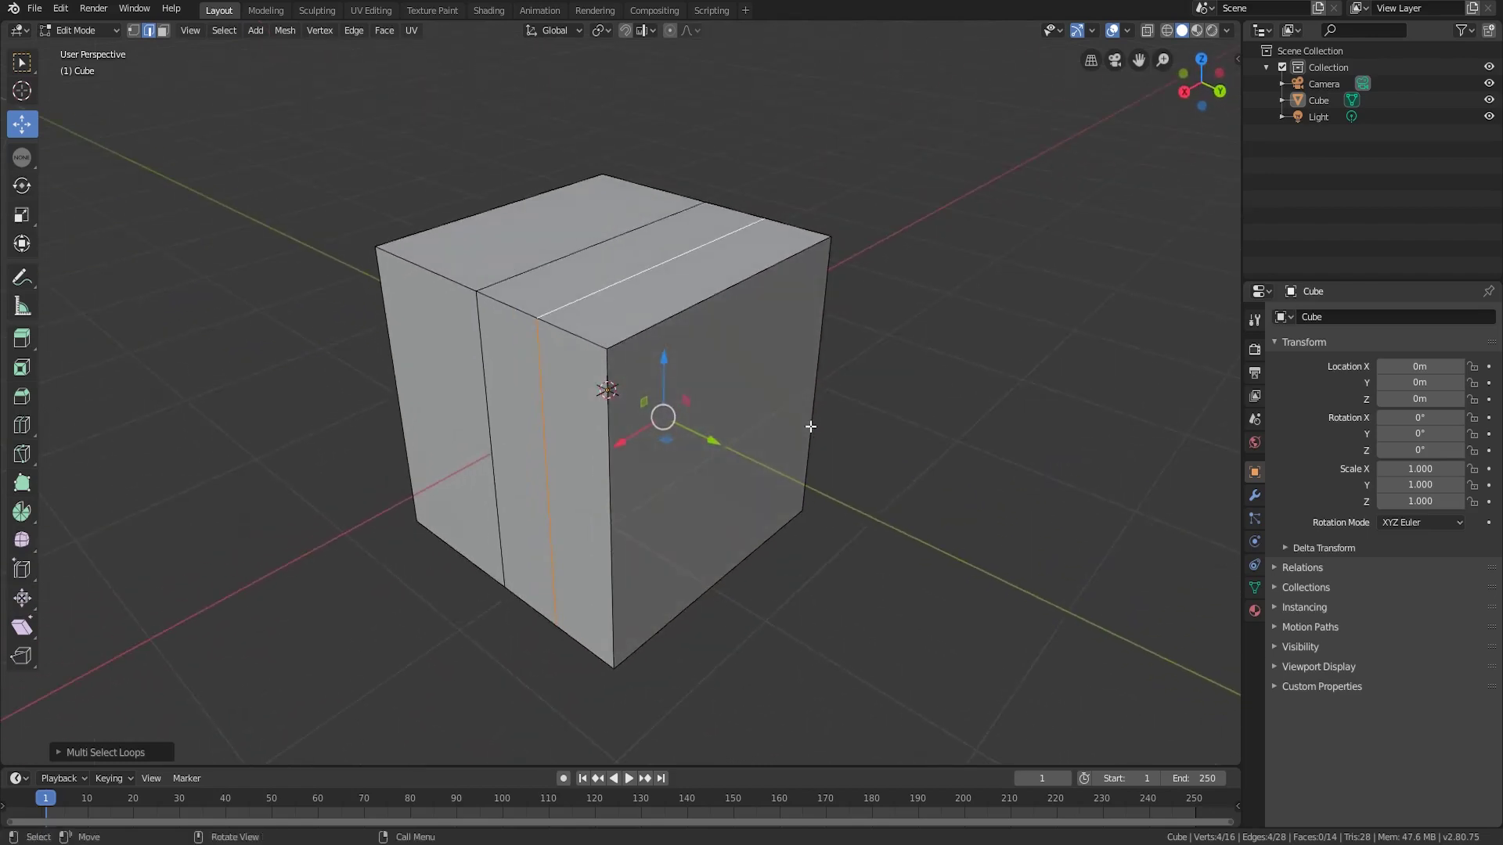